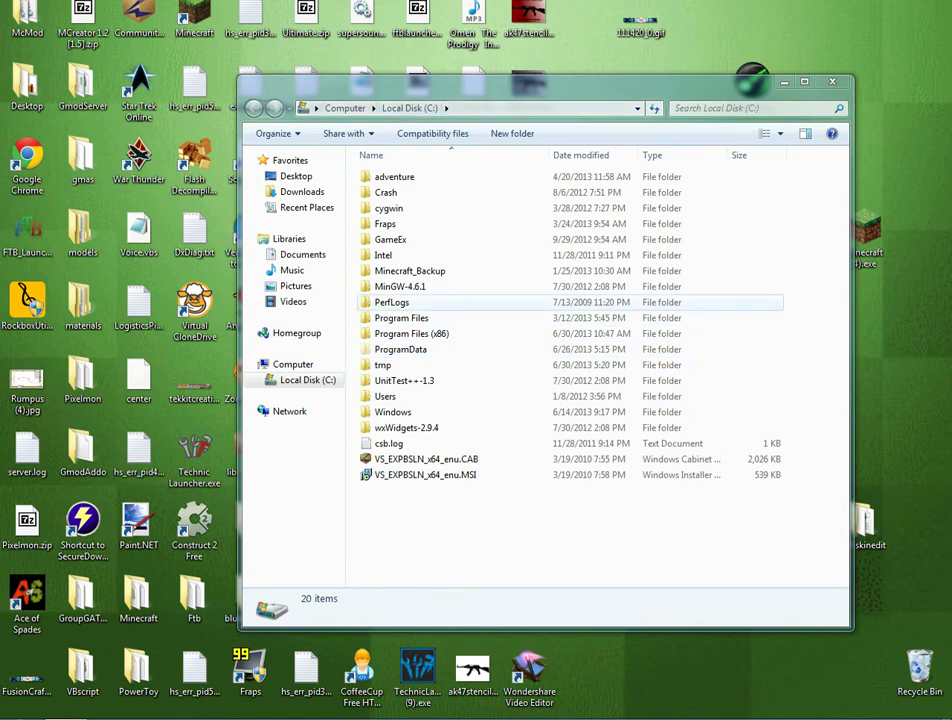
Open the 1.6.1 folder under .minecraft\versions in the user profile's AppData\Roaming folder.
double_click(385, 396)
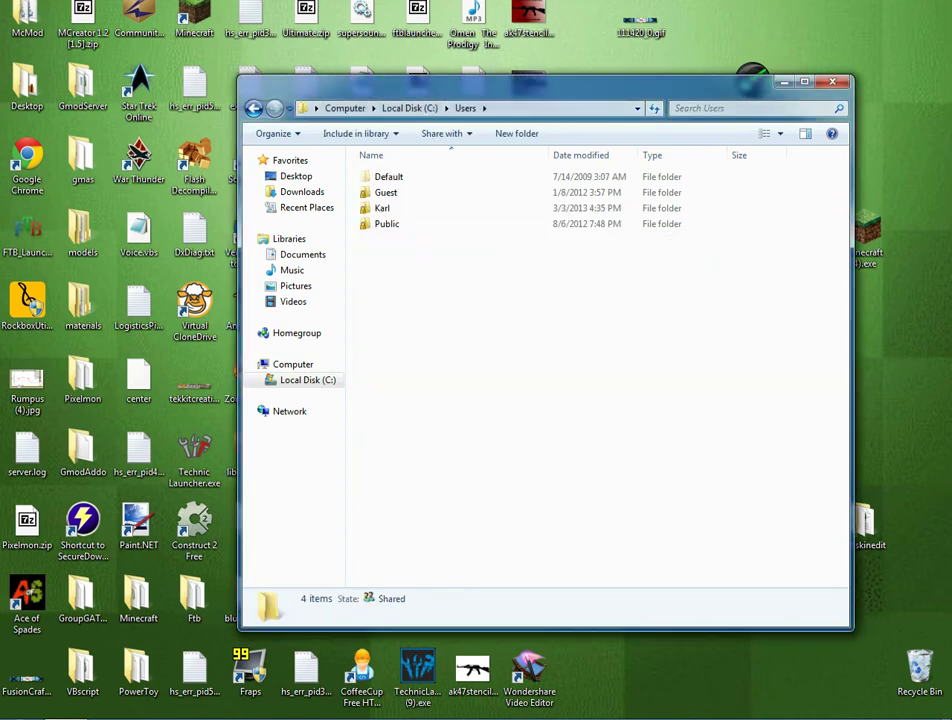
double_click(382, 208)
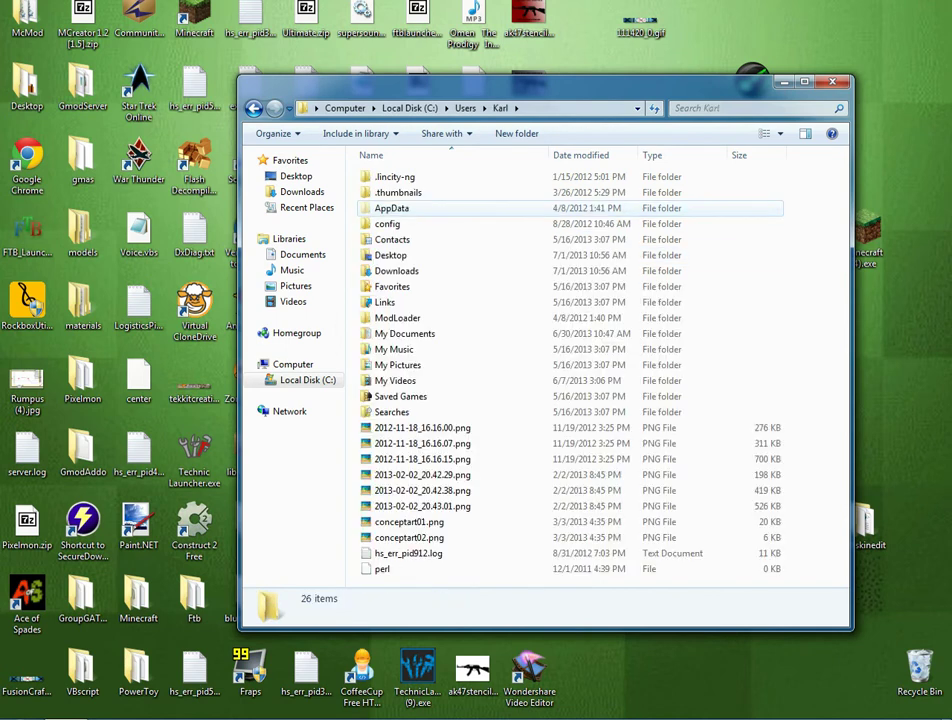
double_click(391, 208)
double_click(392, 208)
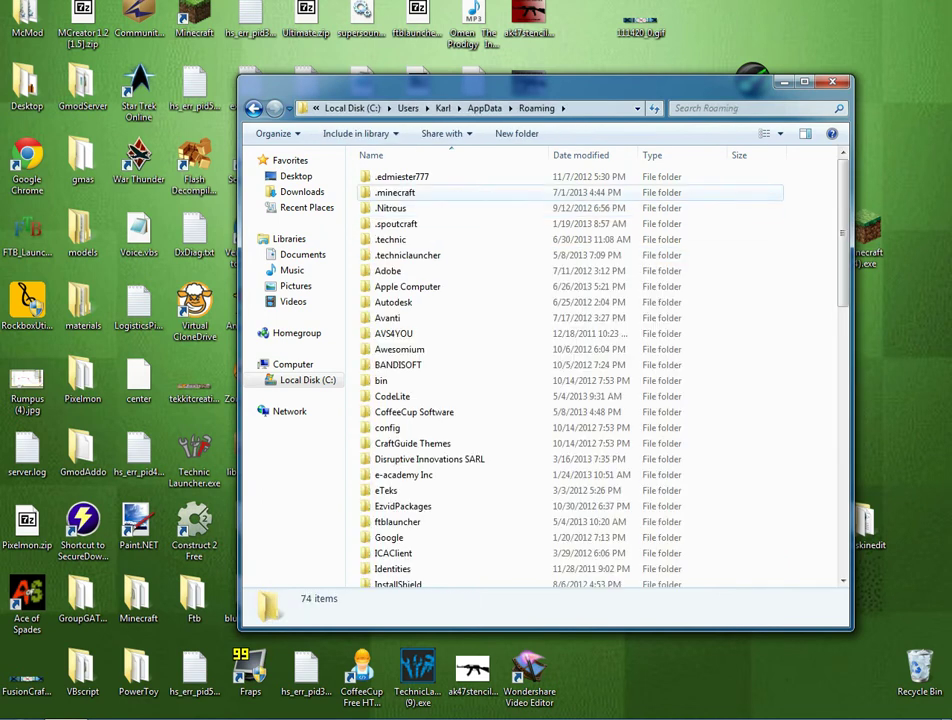
double_click(395, 192)
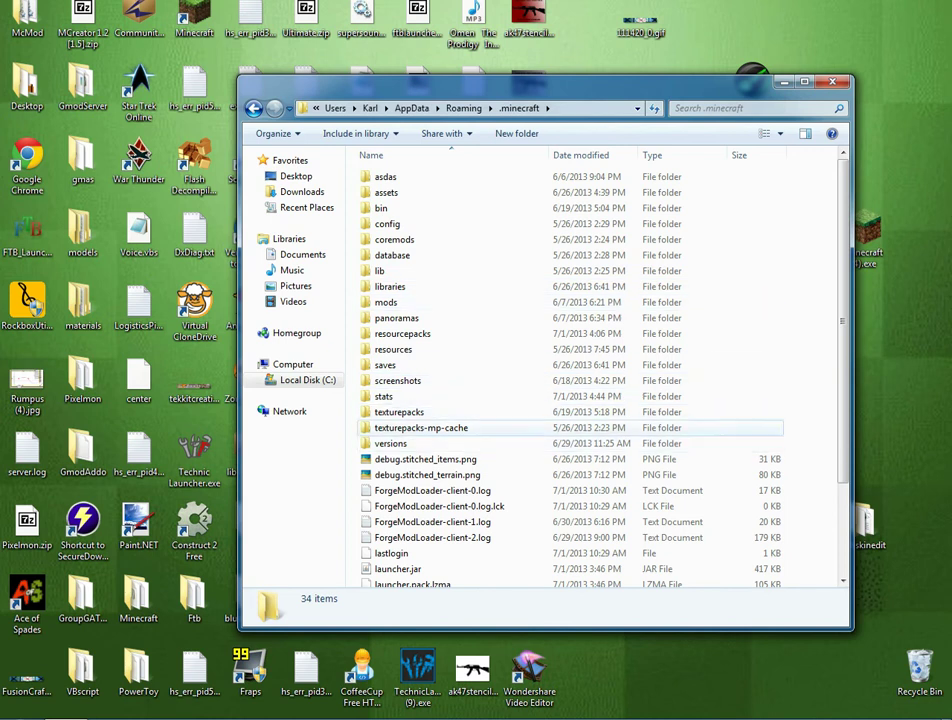
double_click(390, 443)
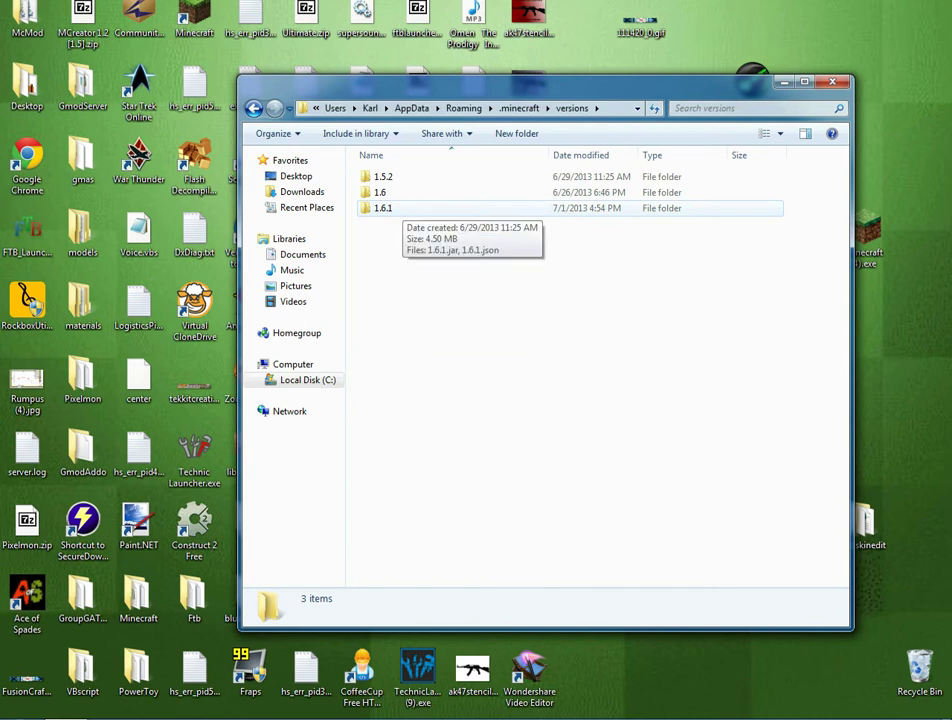
double_click(383, 208)
Open 1.6.1.jar as an archive with 7-Zip File Manager.
left_click(389, 176)
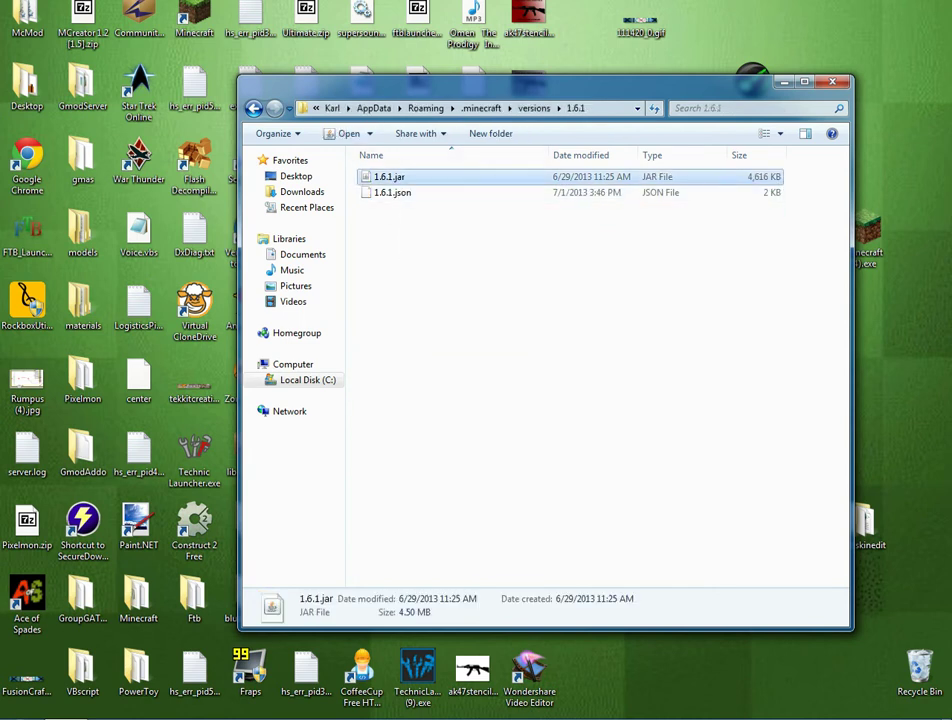
left_click(369, 133)
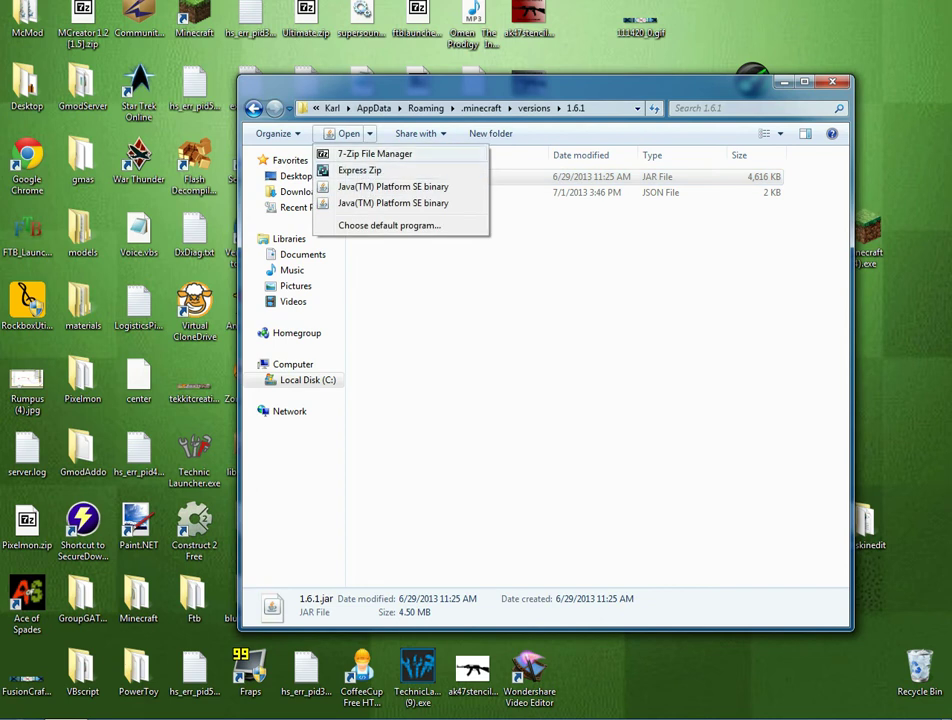
left_click(374, 153)
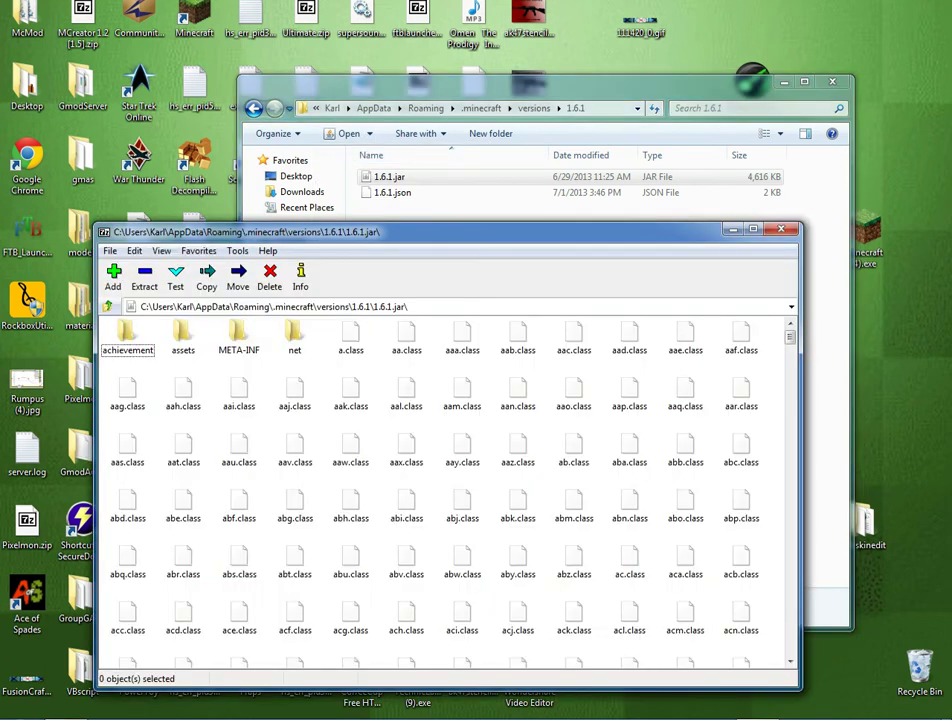
Look through the 1.6.1.jar archive for the assets folder and the pack.mcmeta and pack.png files.
scroll(445, 490, "down", 12)
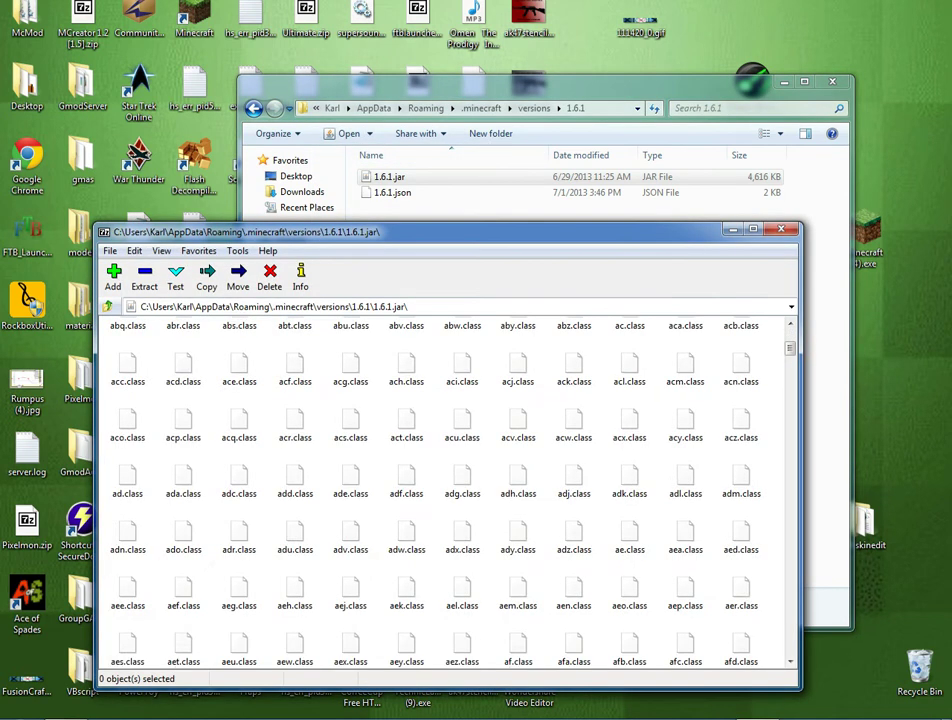
scroll(445, 490, "up", 12)
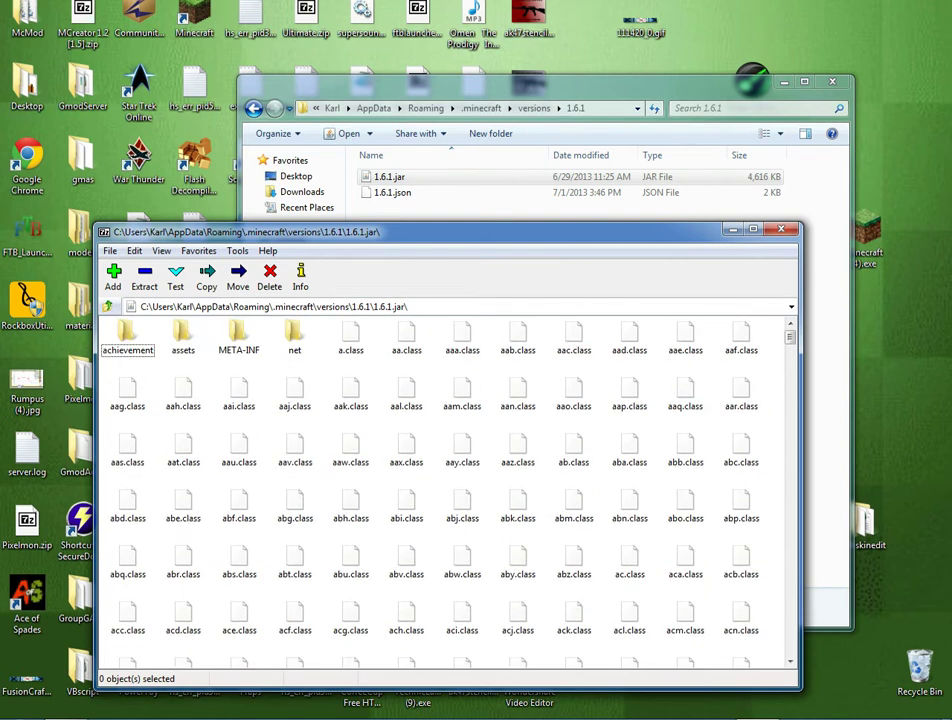
double_click(183, 338)
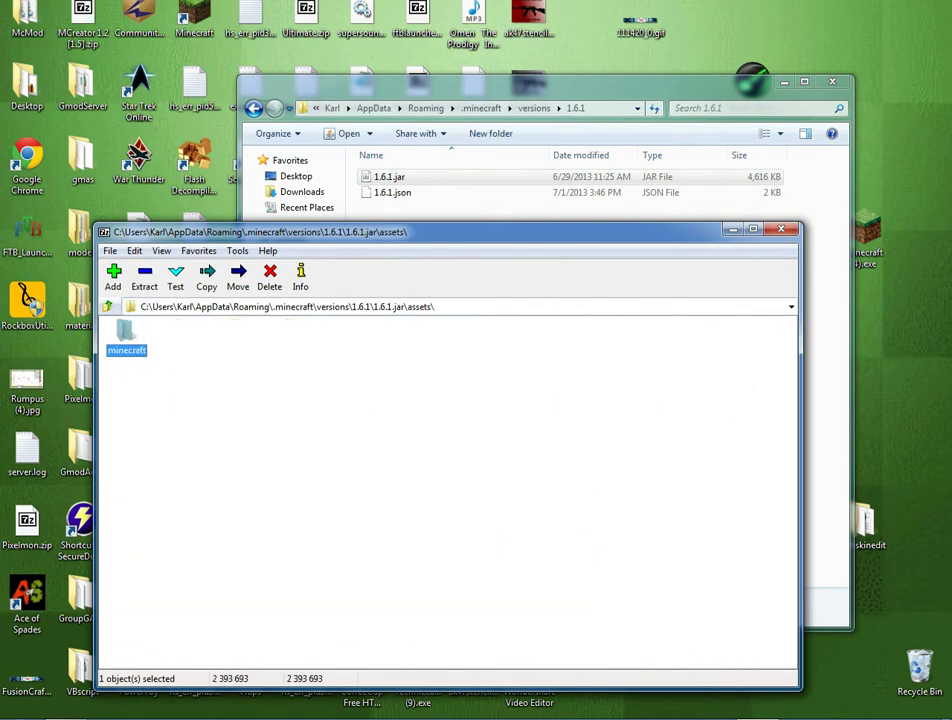
key("BackSpace")
scroll(445, 490, "down", 10)
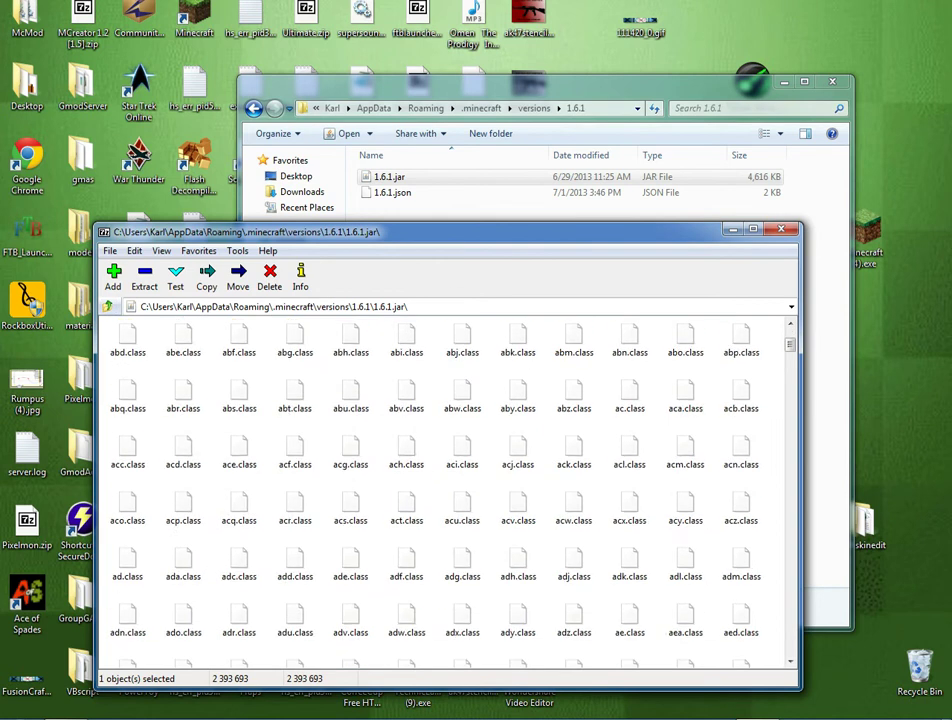
scroll(445, 490, "down", 16)
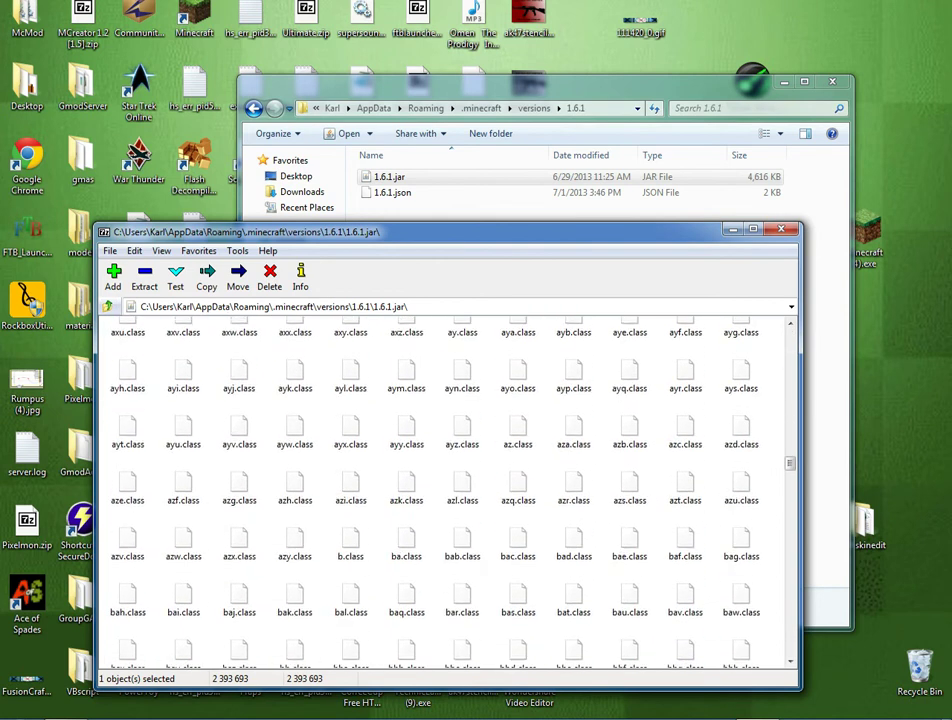
scroll(445, 490, "down", 18)
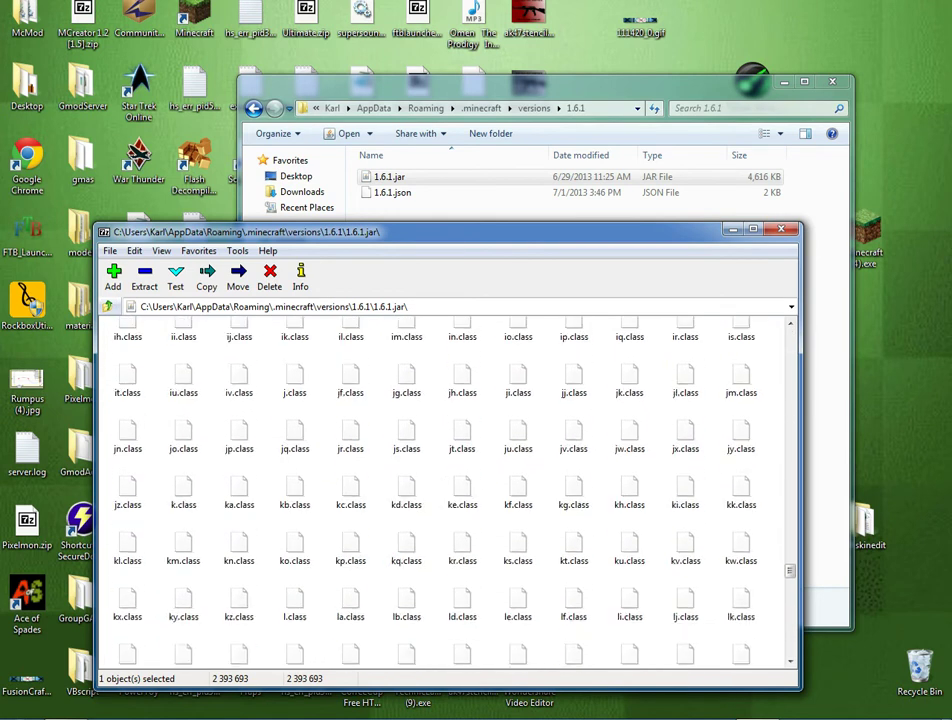
scroll(445, 490, "up", 6)
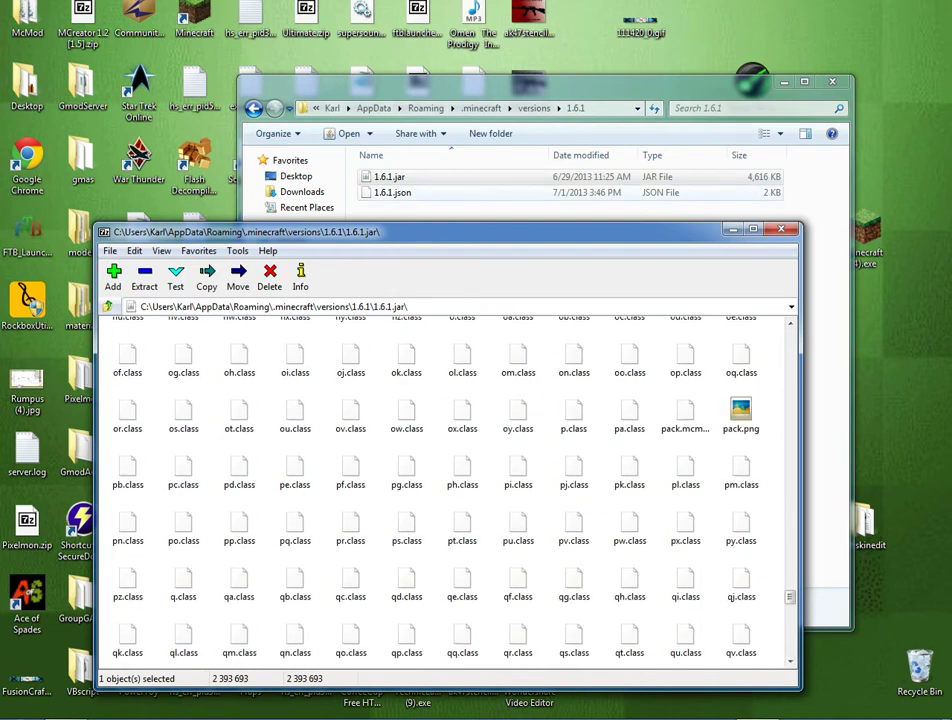
Return to the .minecraft folder, open resourcepacks in a separate window and minimize the .minecraft window.
left_click(392, 192)
right_click(422, 114)
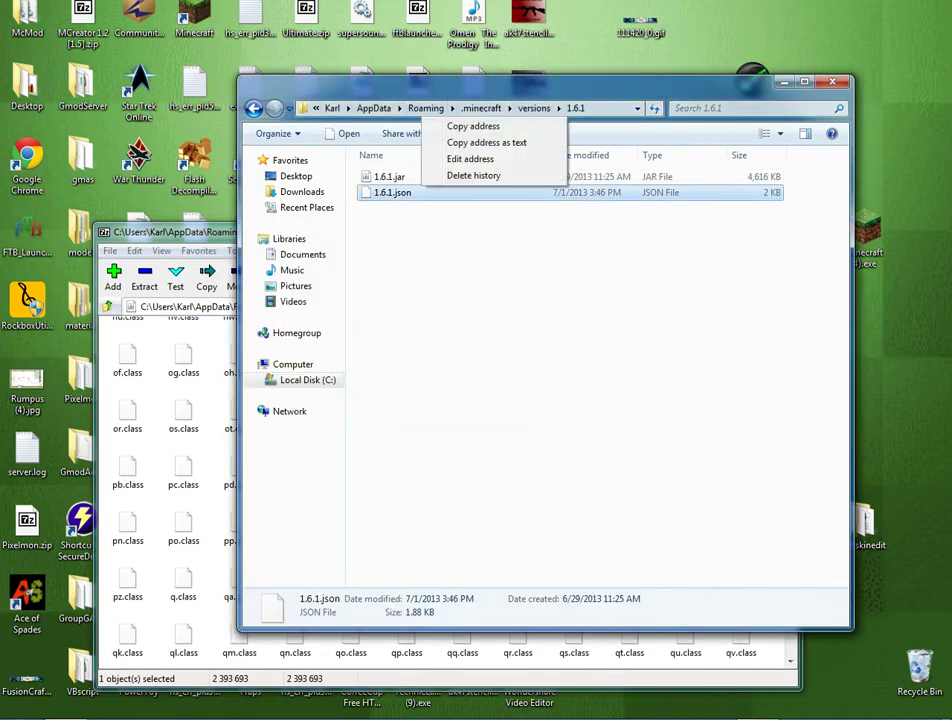
left_click(431, 284)
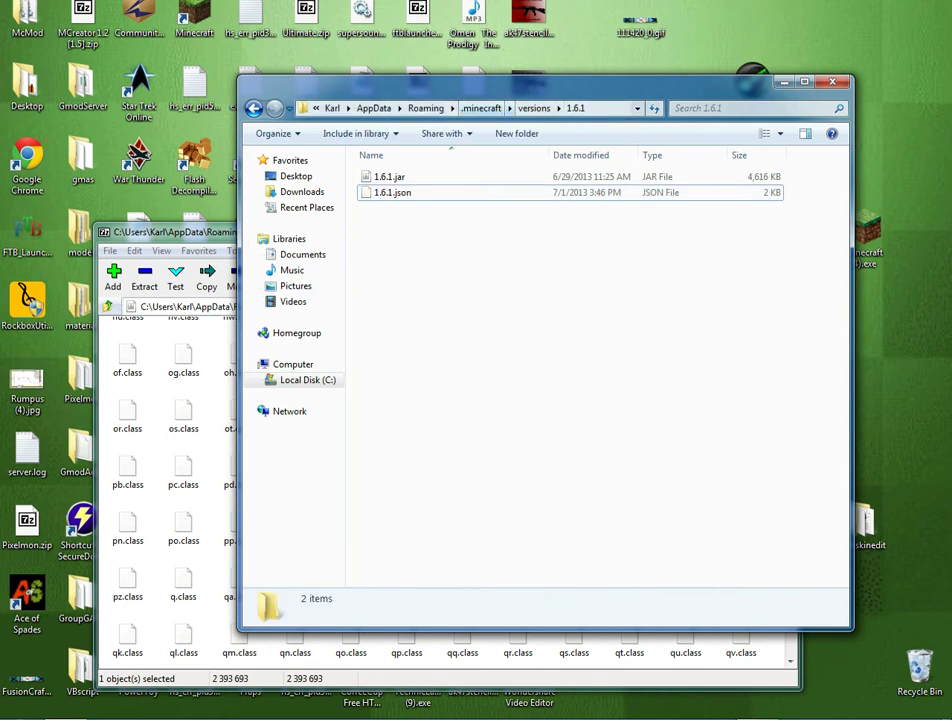
left_click(425, 108)
double_click(395, 192)
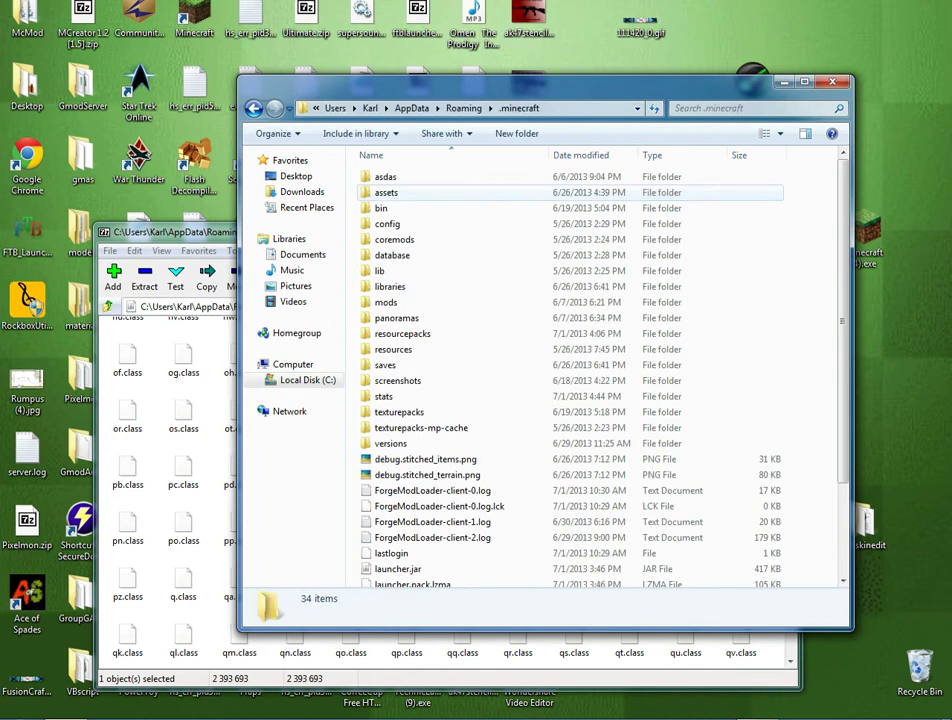
right_click(412, 333)
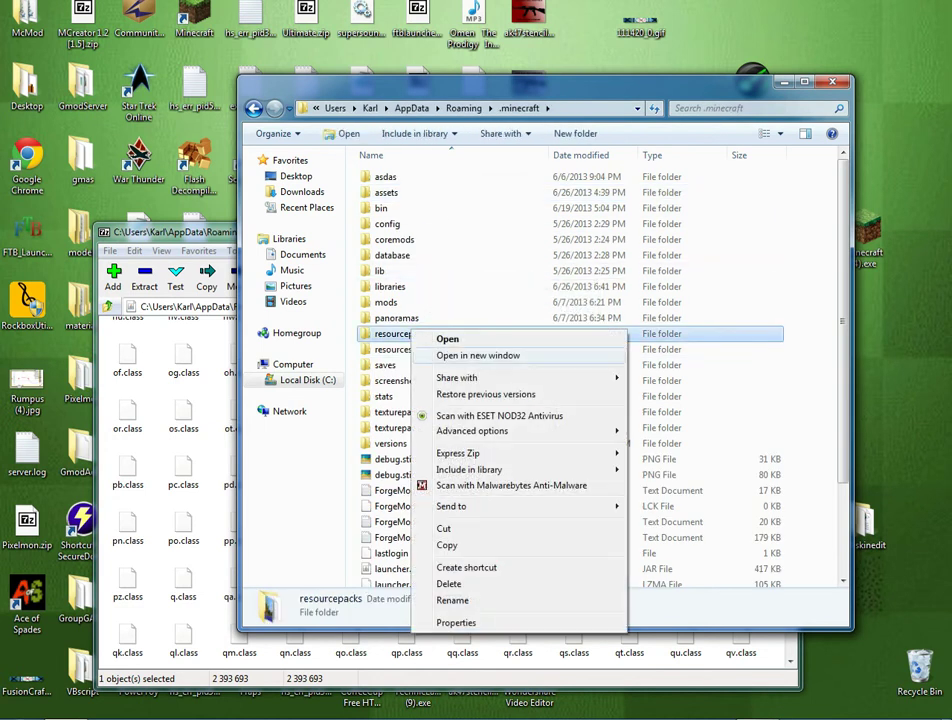
left_click(478, 355)
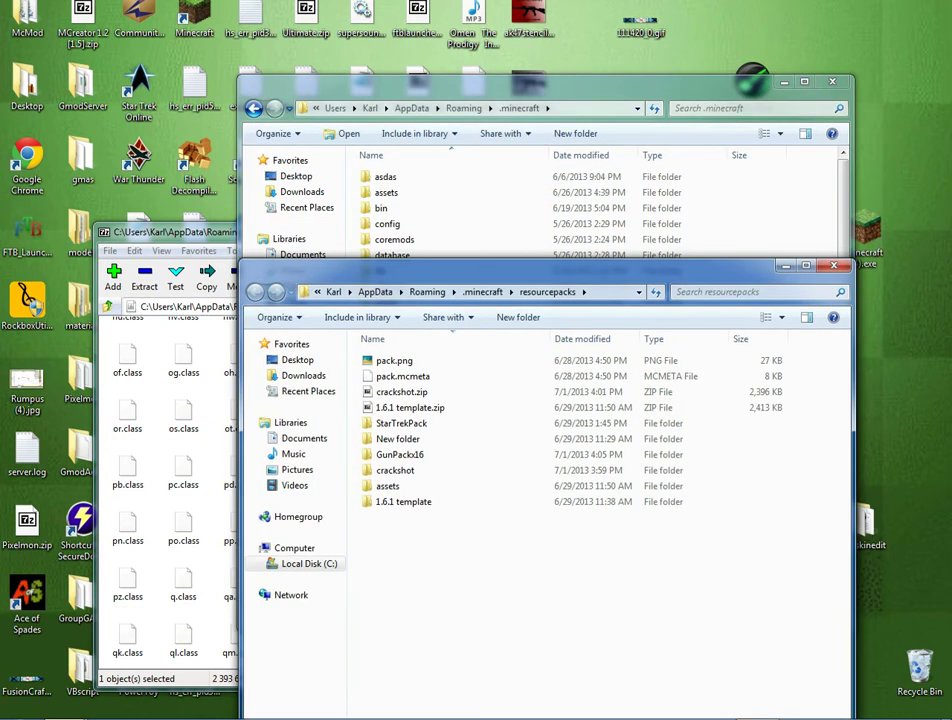
left_click(784, 82)
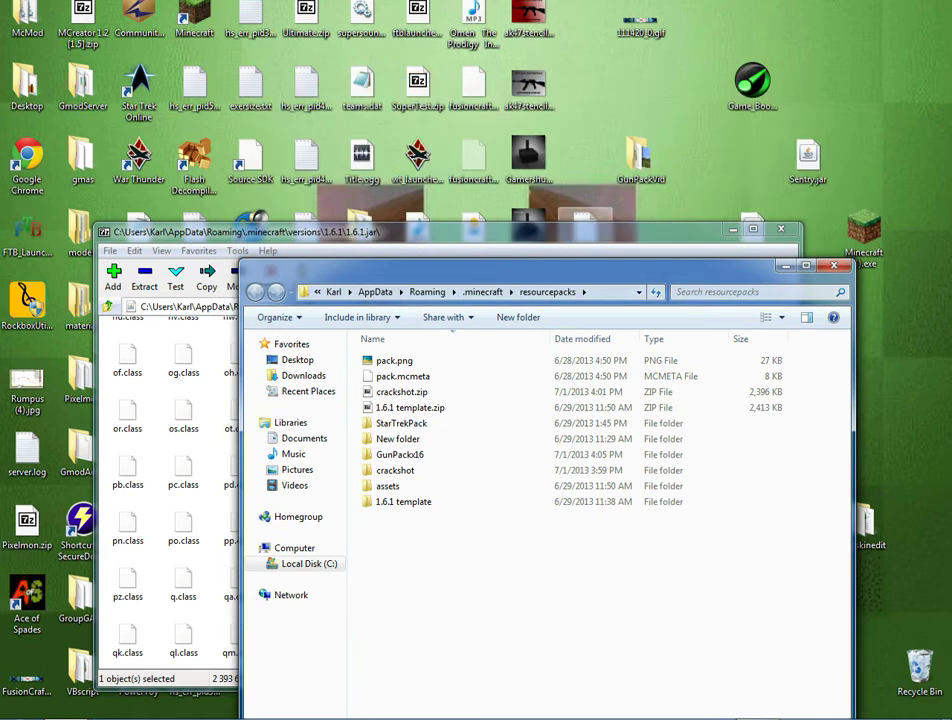
Create a folder named Template inside resourcepacks and open it.
right_click(406, 528)
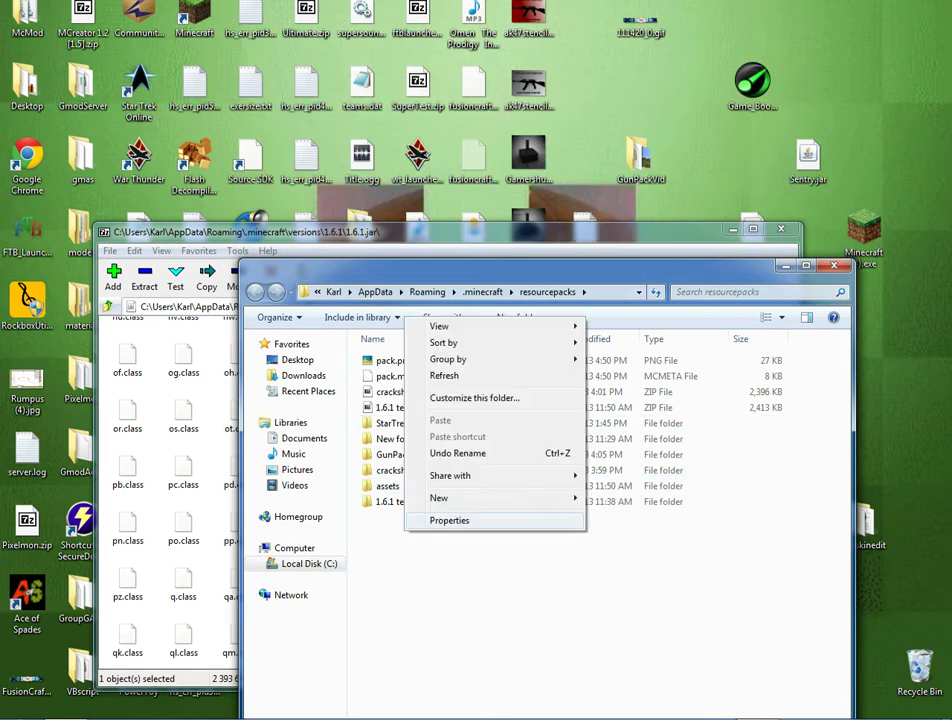
mouse_move(470, 497)
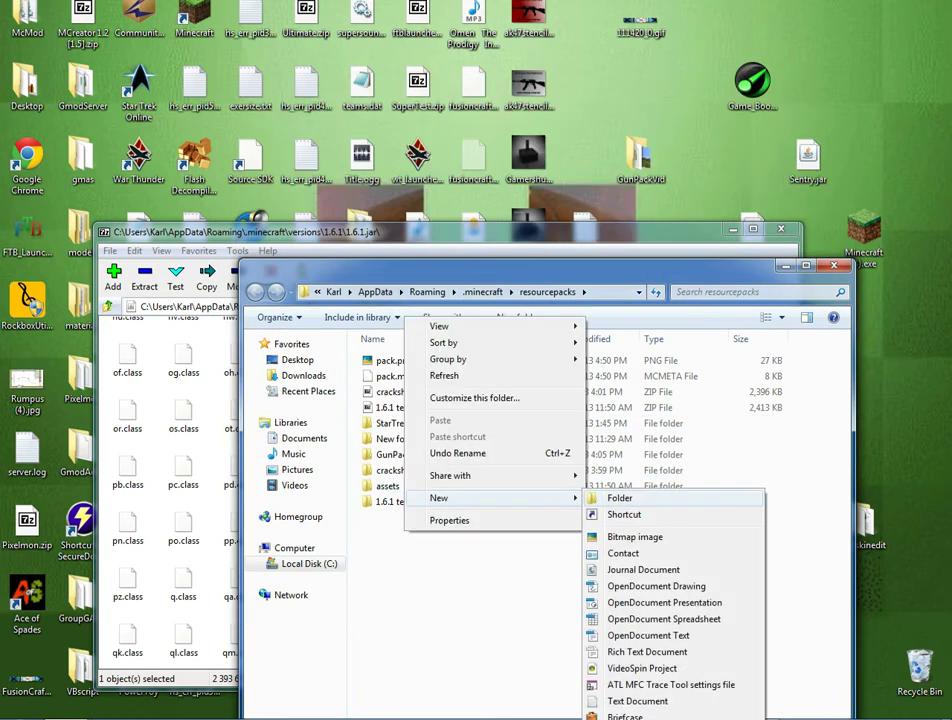
left_click(620, 497)
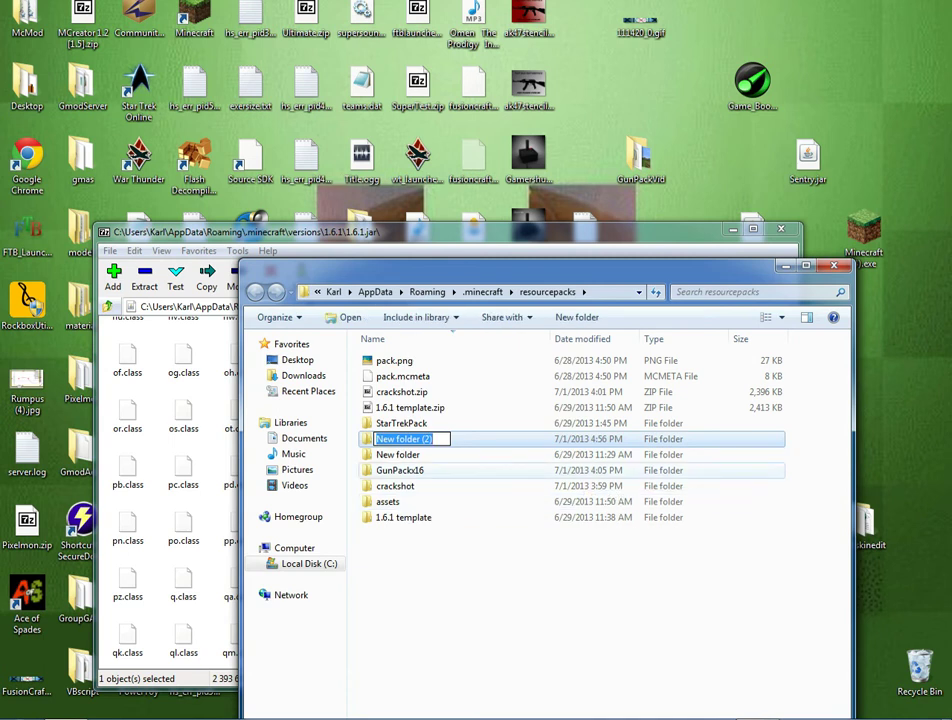
type("Template")
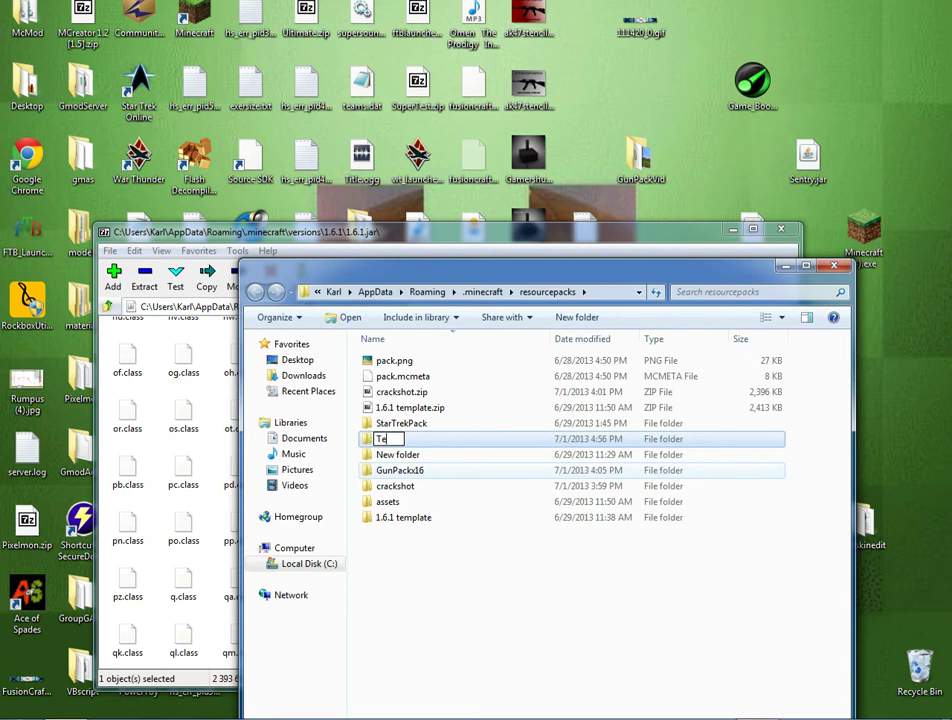
key("Return")
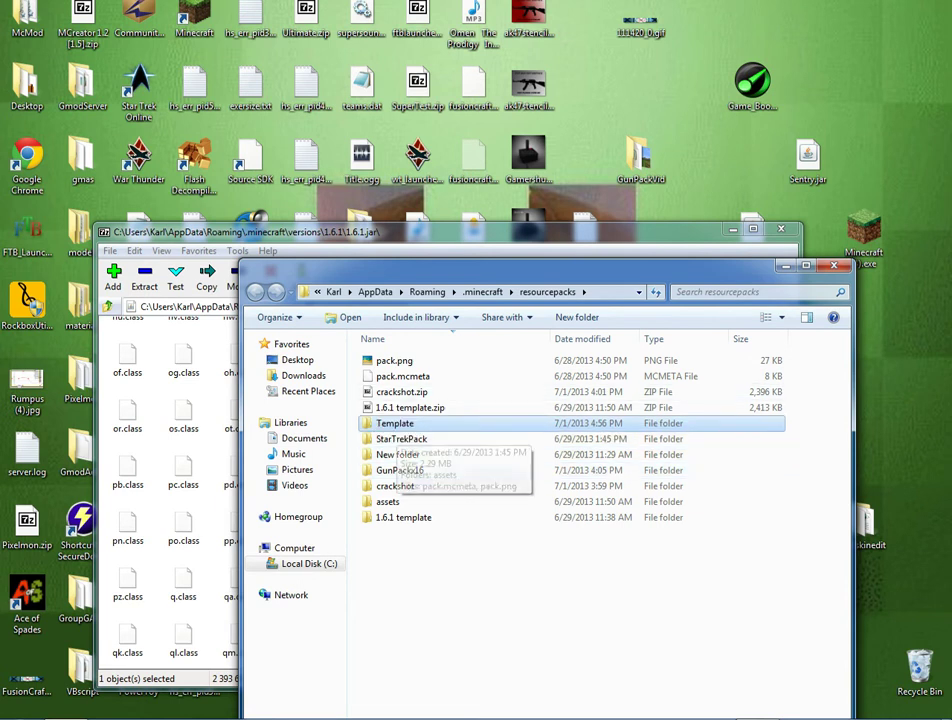
double_click(395, 423)
Copy the assets folder from the root of the 1.6.1.jar archive into the Template folder.
left_click(240, 232)
scroll(440, 490, "up", 15)
scroll(450, 490, "up", 20)
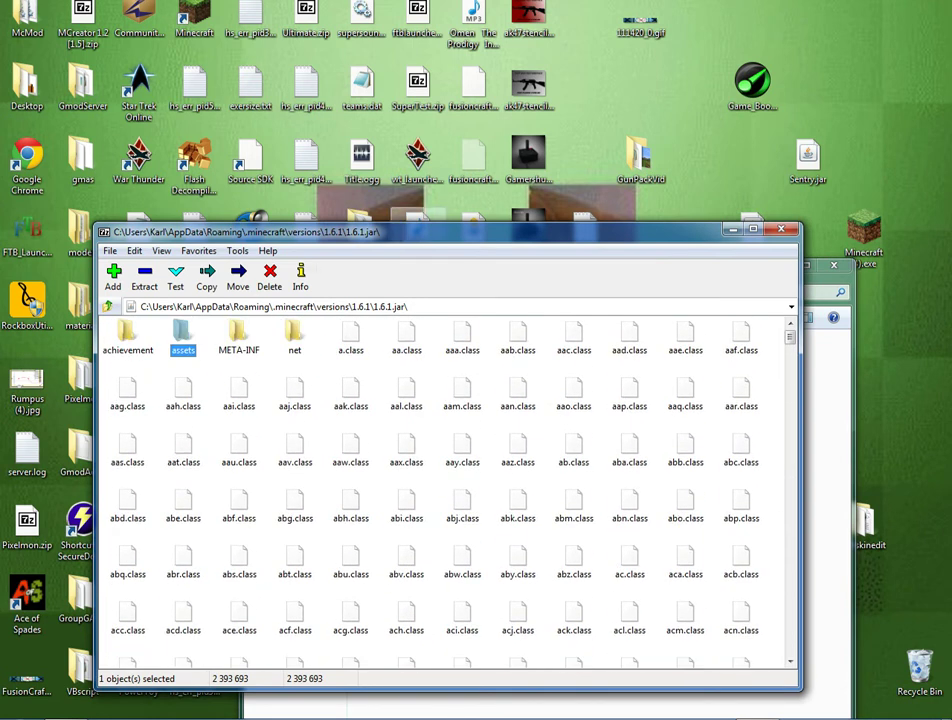
left_click(418, 215)
left_click_drag(420, 232, 486, 13)
key("Return")
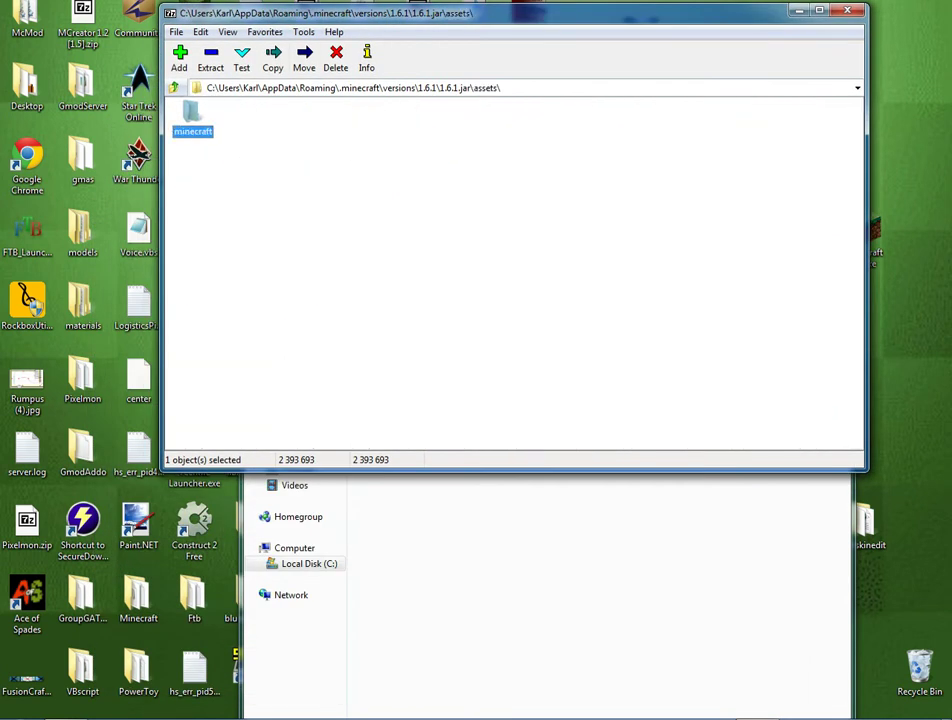
key("BackSpace")
left_click_drag(249, 118, 540, 570)
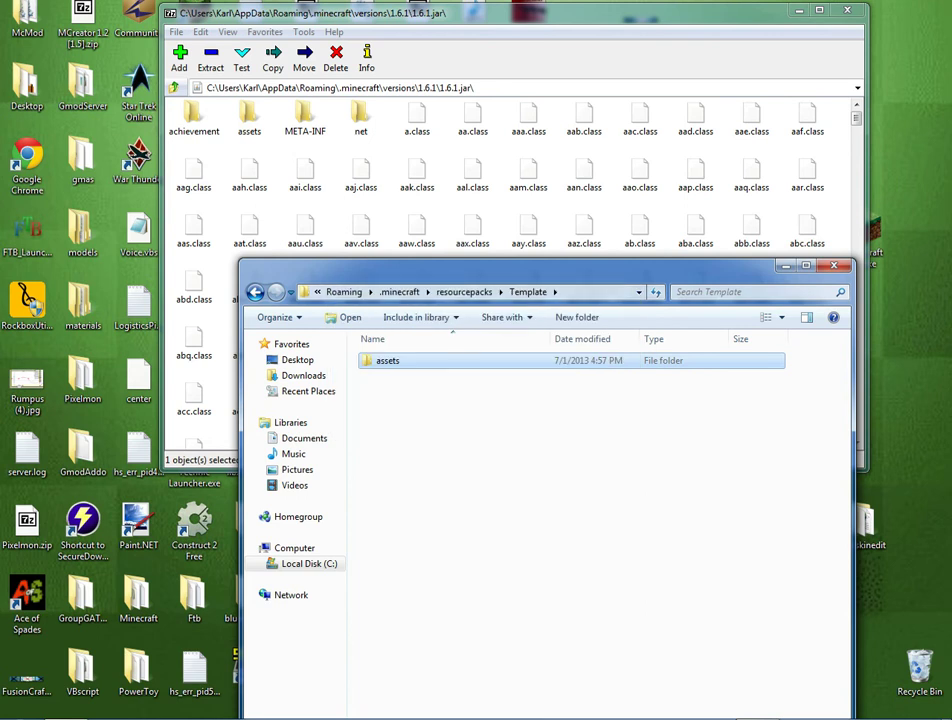
Copy the pack.mcmeta and pack.png files from the root of the 1.6.1.jar archive into the Template folder.
left_click(472, 178)
scroll(510, 275, "down", 10)
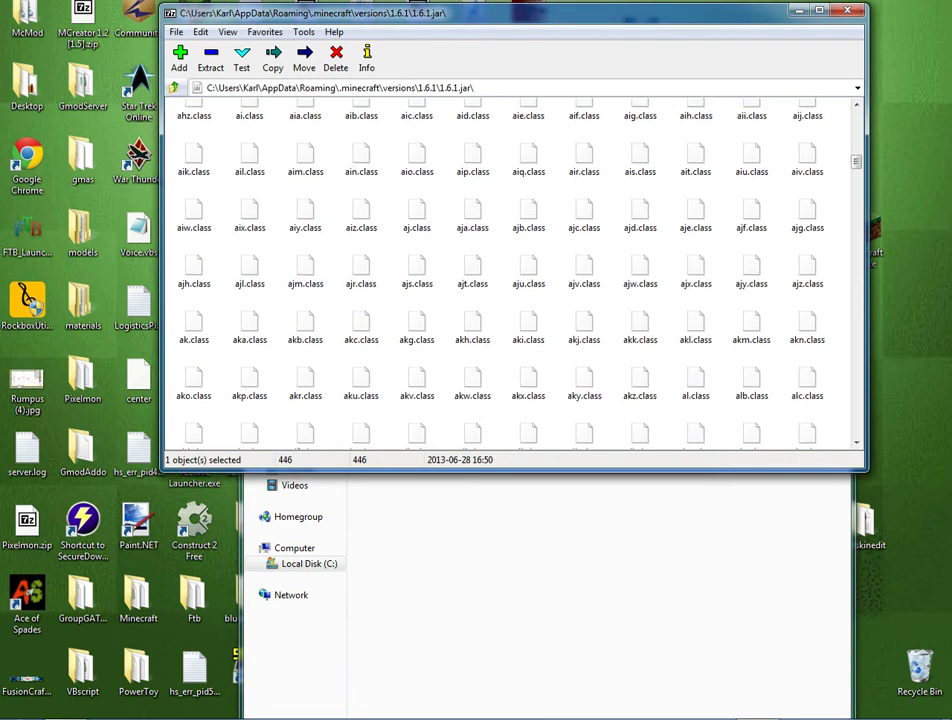
scroll(510, 275, "down", 10)
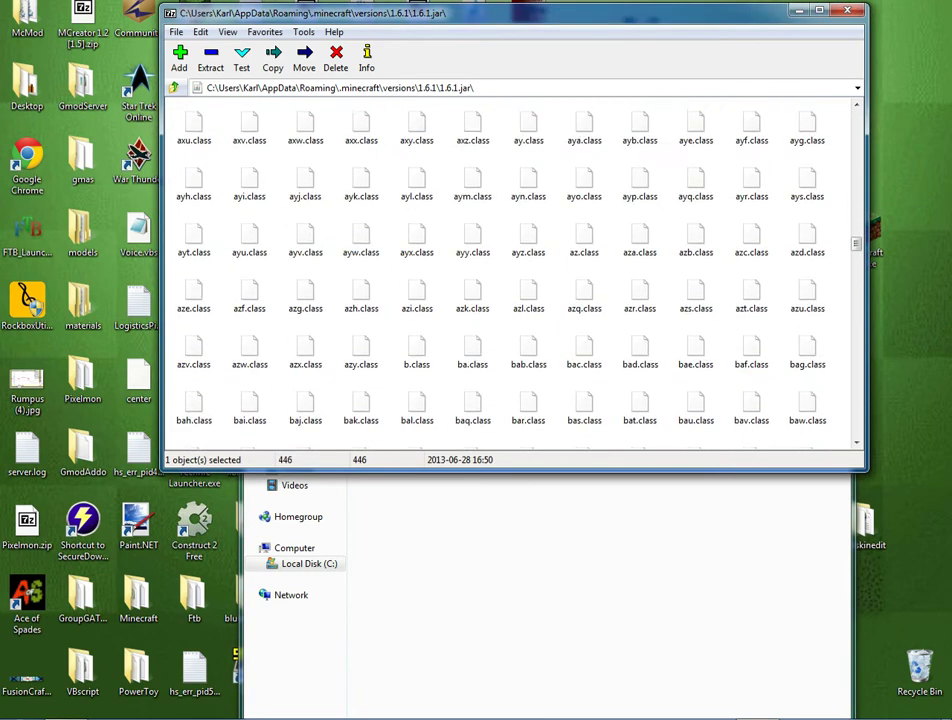
scroll(510, 275, "down", 10)
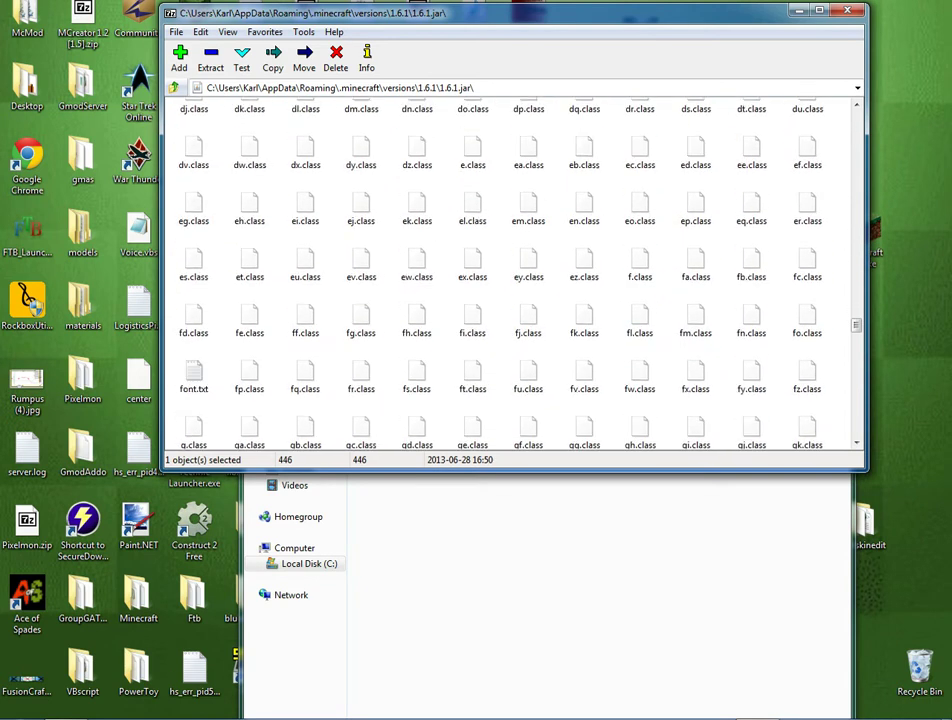
scroll(510, 275, "up", 2)
scroll(510, 275, "down", 5)
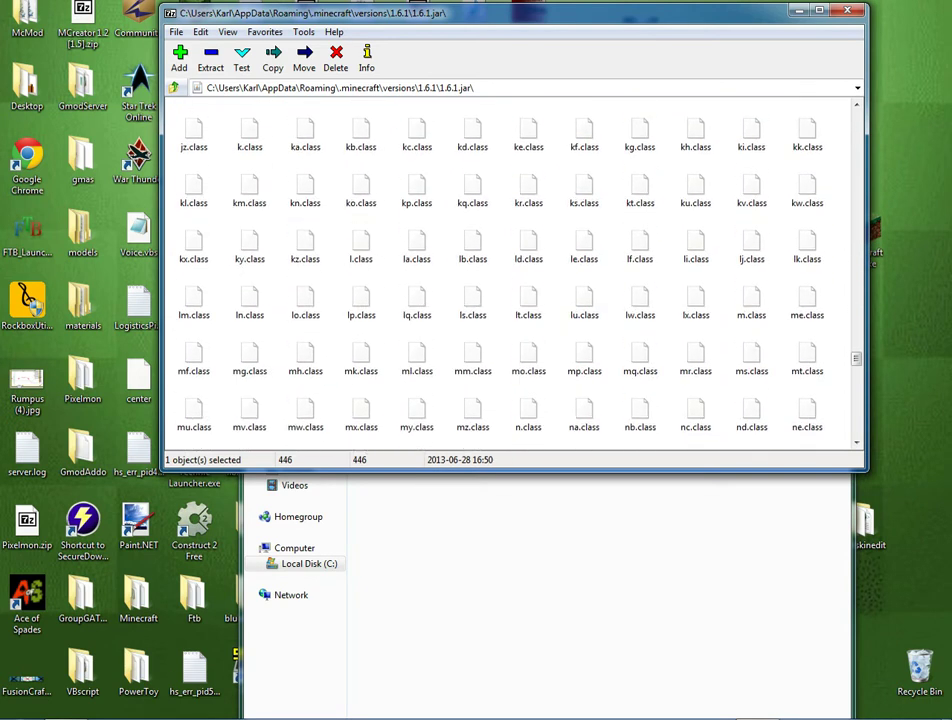
scroll(510, 275, "up", 1)
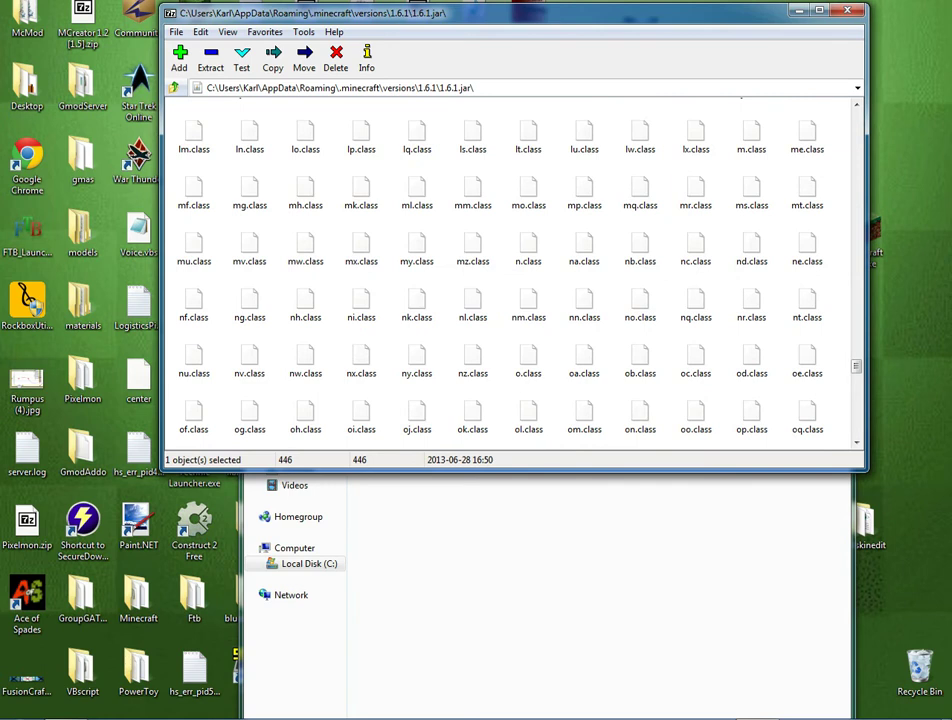
scroll(510, 275, "down", 5)
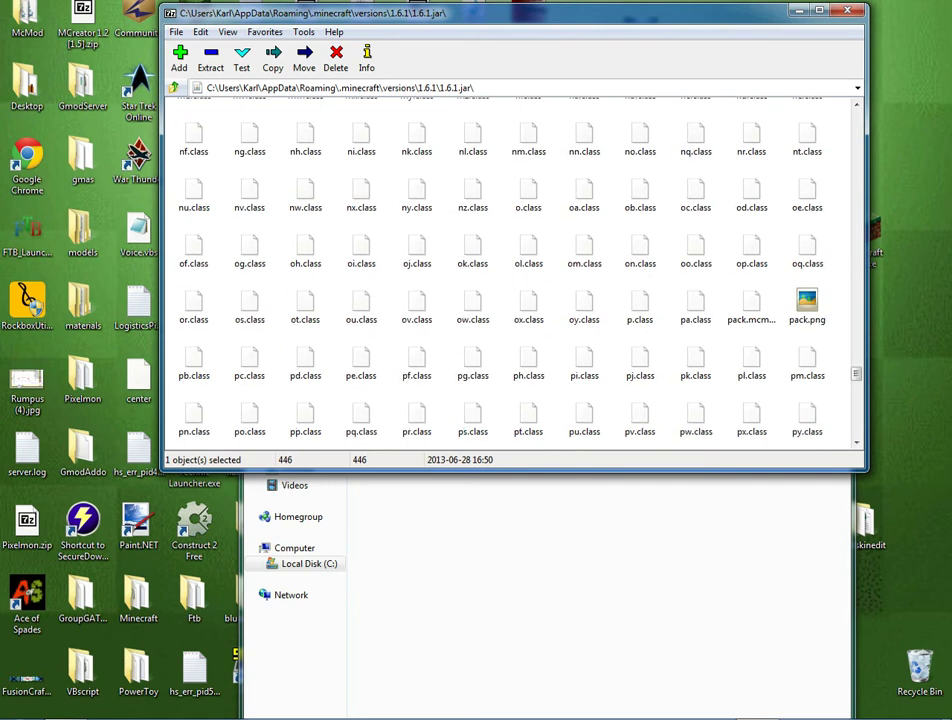
scroll(510, 275, "down", 10)
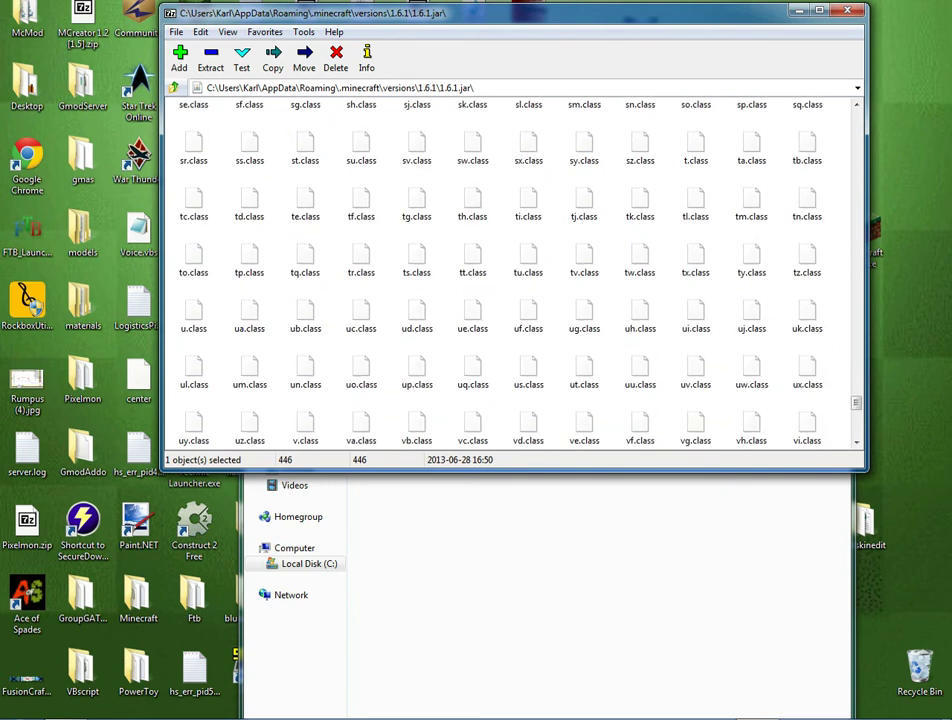
scroll(510, 275, "down", 2)
scroll(510, 275, "up", 7)
scroll(510, 275, "up", 5)
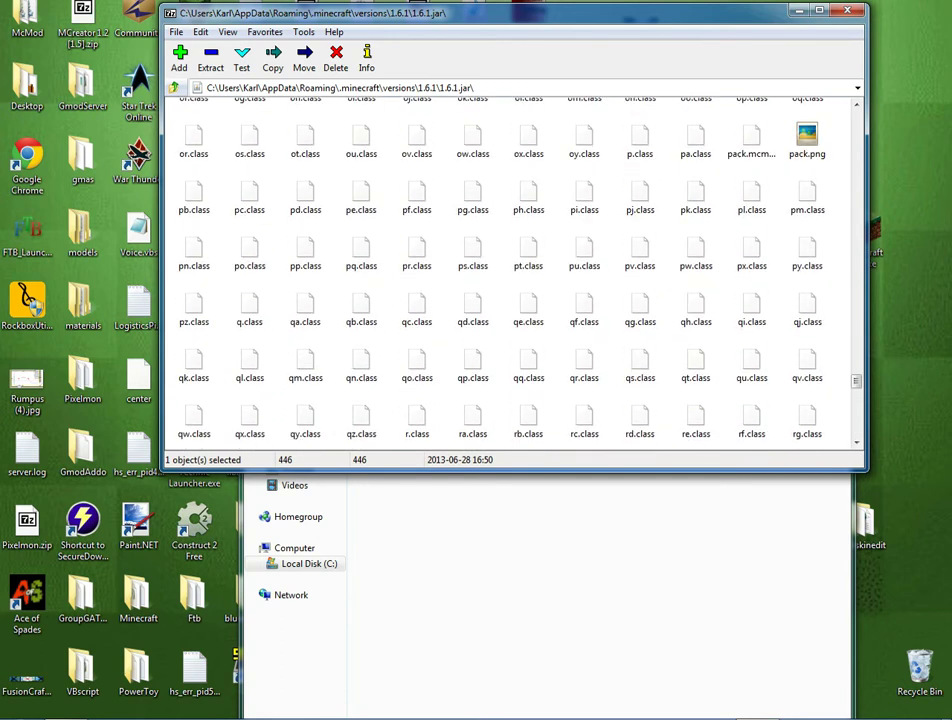
left_click(752, 140)
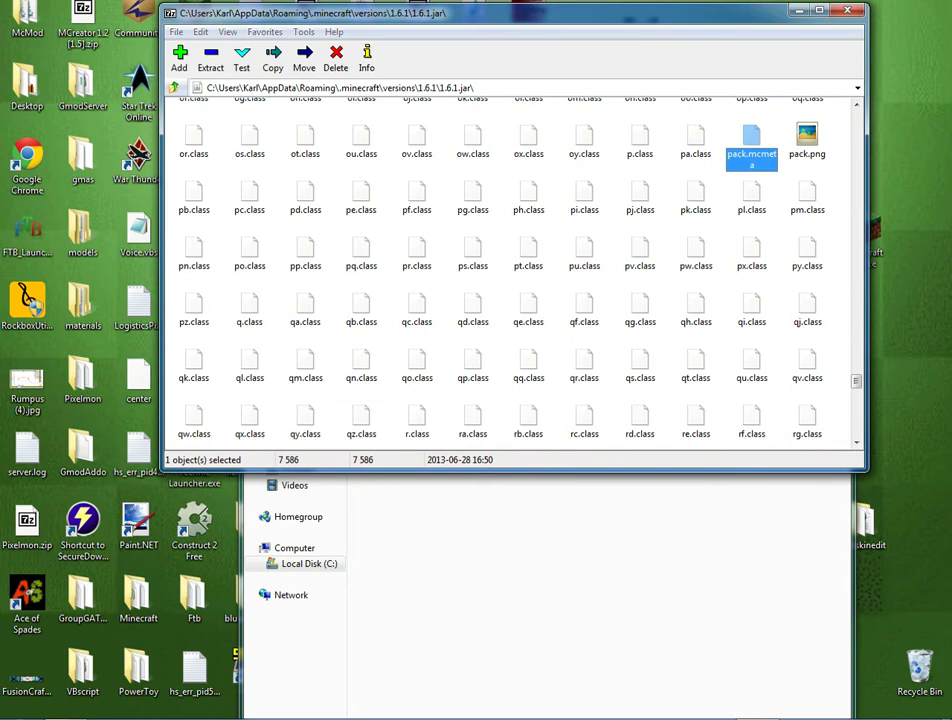
left_click_drag(752, 140, 580, 570)
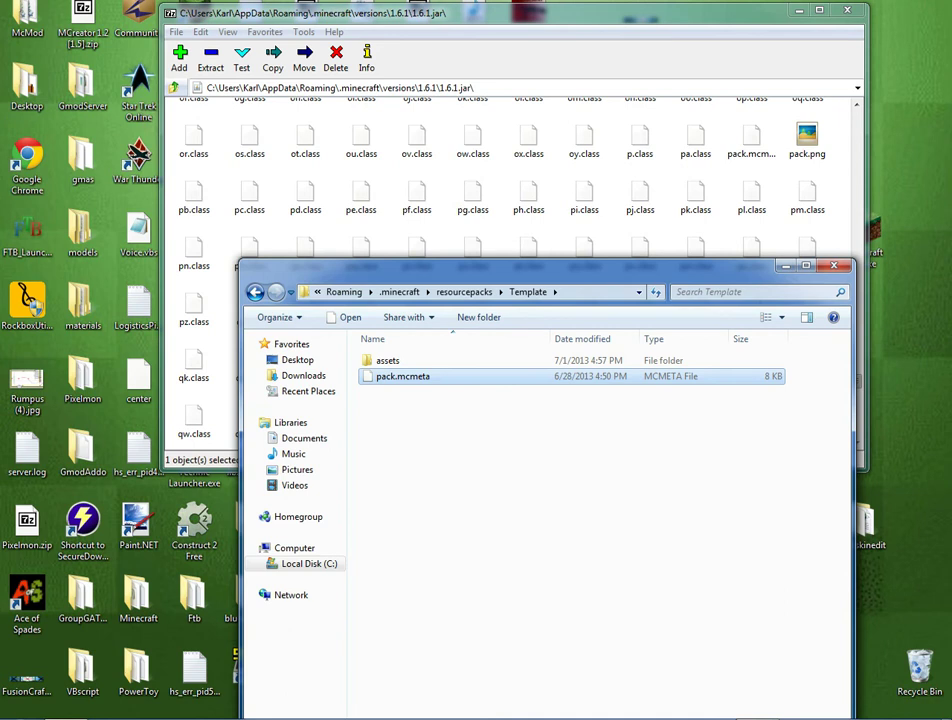
left_click(807, 140)
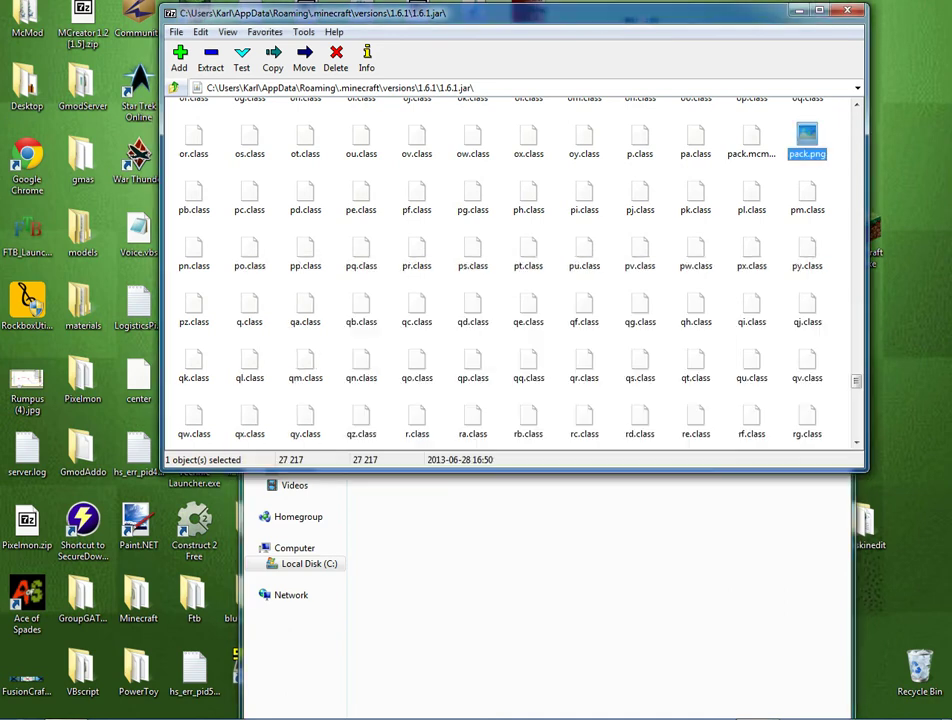
left_click_drag(807, 140, 580, 570)
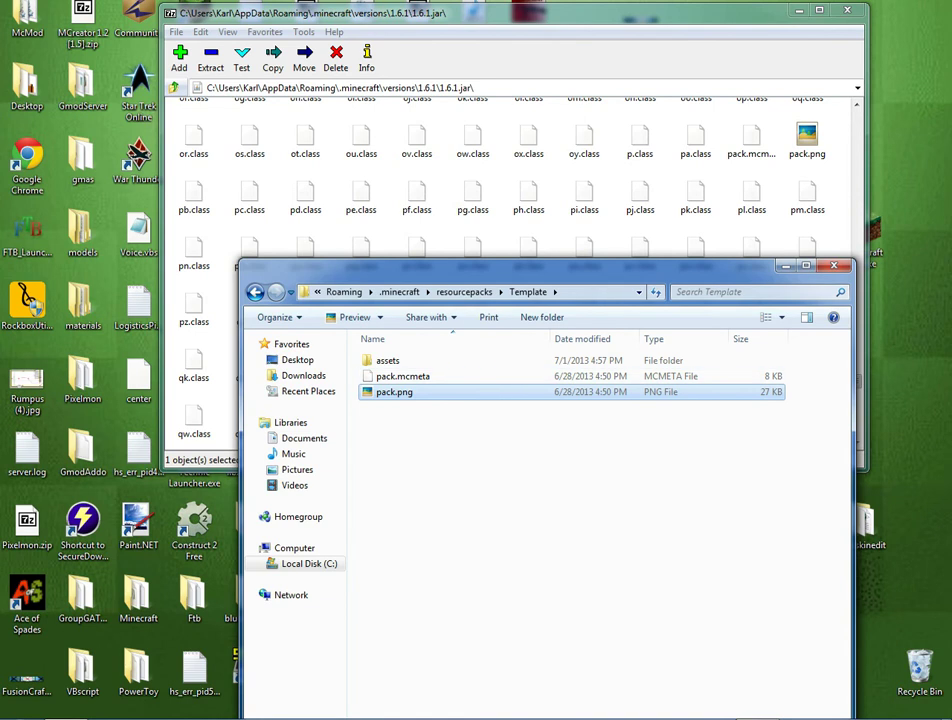
Run Minecraft from the desktop, start the game from the launcher and load a singleplayer world.
double_click(876, 240)
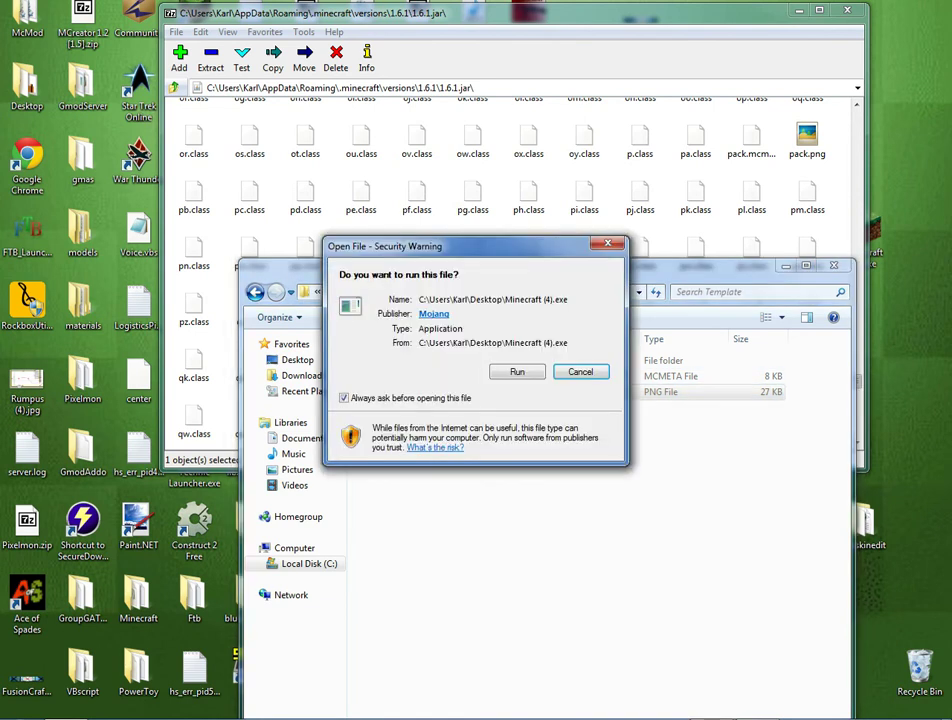
left_click(517, 372)
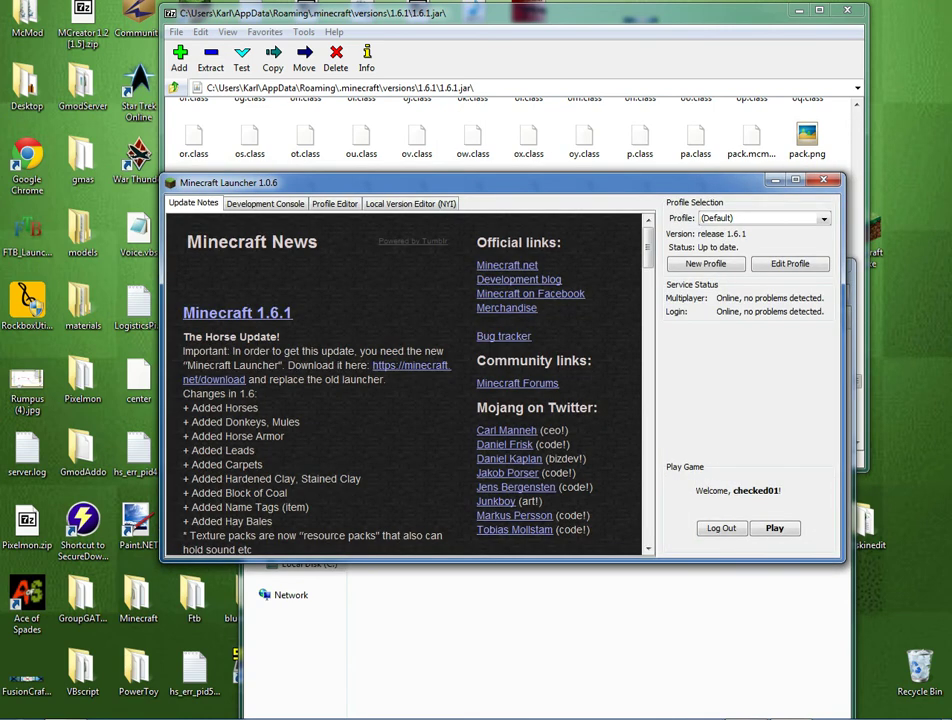
left_click(775, 528)
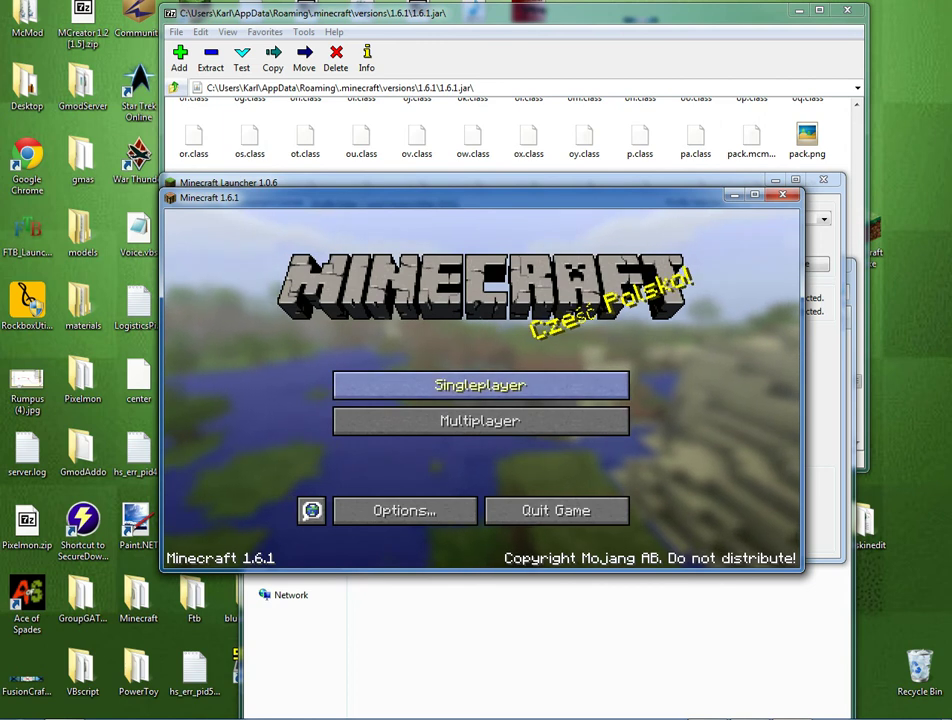
left_click(480, 385)
left_click(480, 388)
double_click(480, 390)
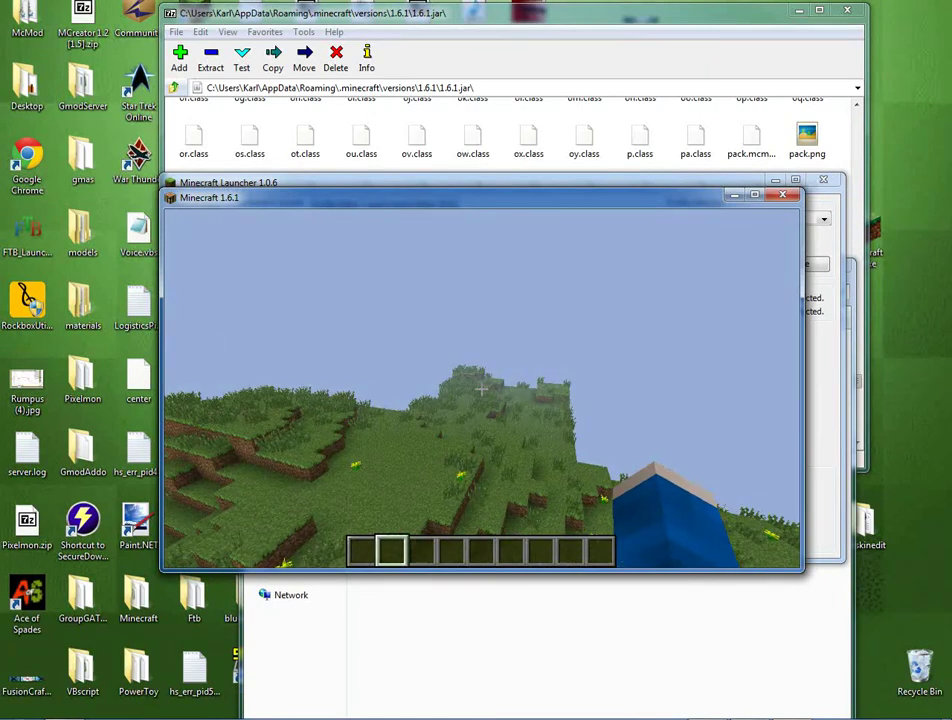
Pause the game and select Template as the resource pack in the options.
key("Escape")
left_click(404, 432)
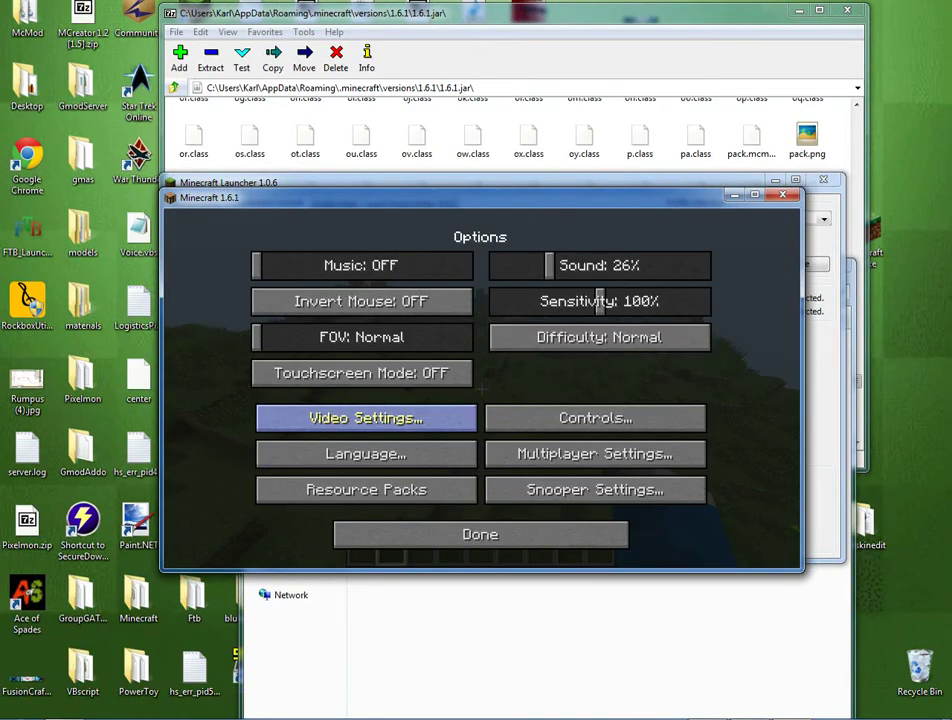
left_click(366, 489)
scroll(480, 375, "down", 5)
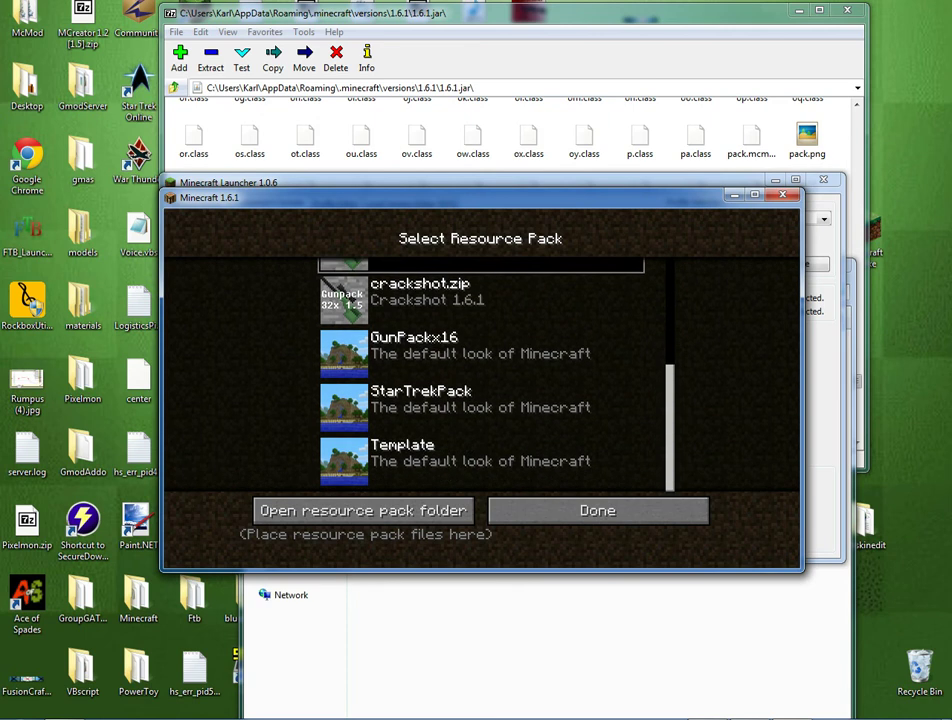
left_click(480, 461)
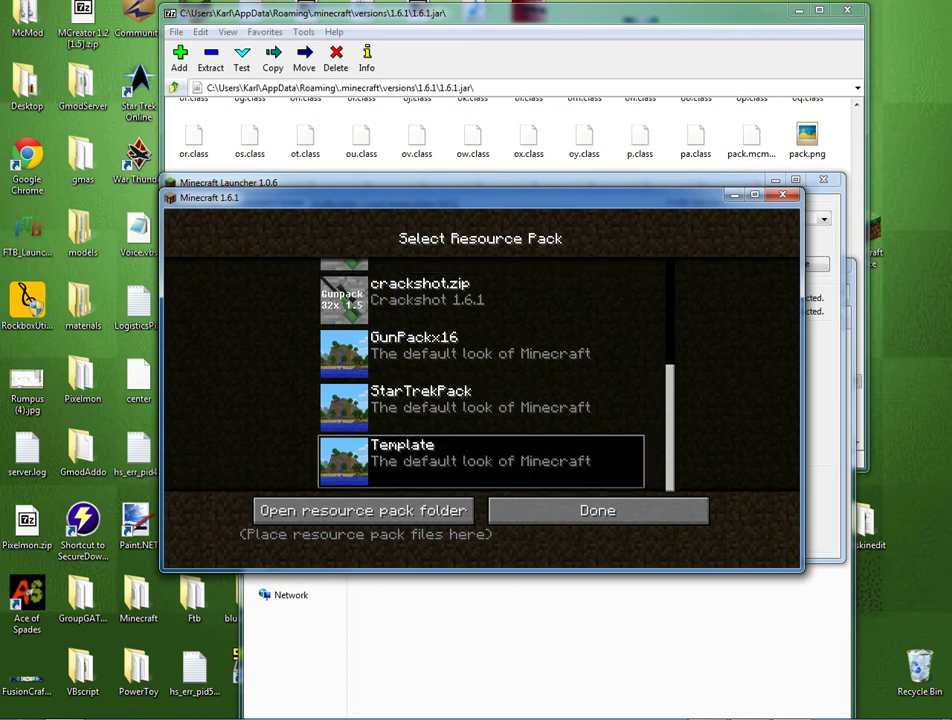
Switch to the Template folder window, open pack.mcmeta in Notepad++ and look through its contents.
left_click(480, 630)
left_click(403, 377)
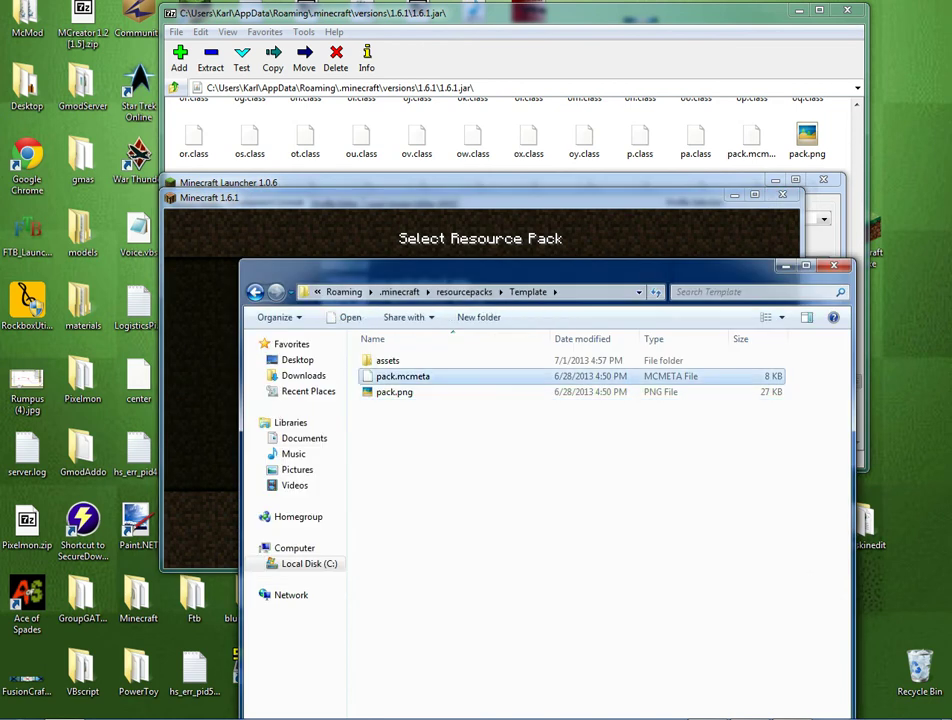
right_click(400, 377)
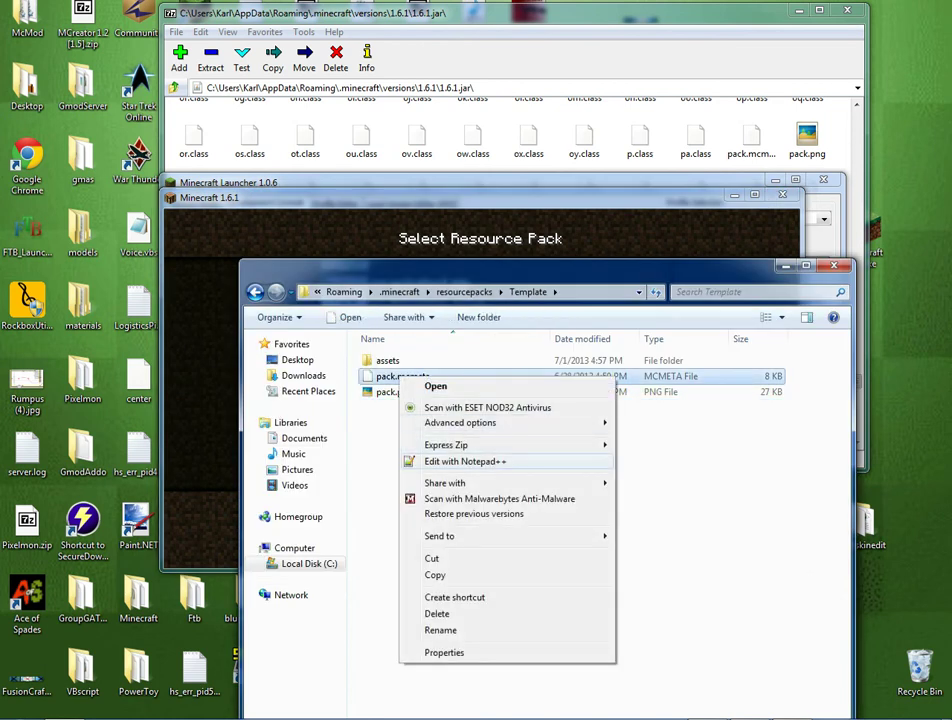
left_click(465, 461)
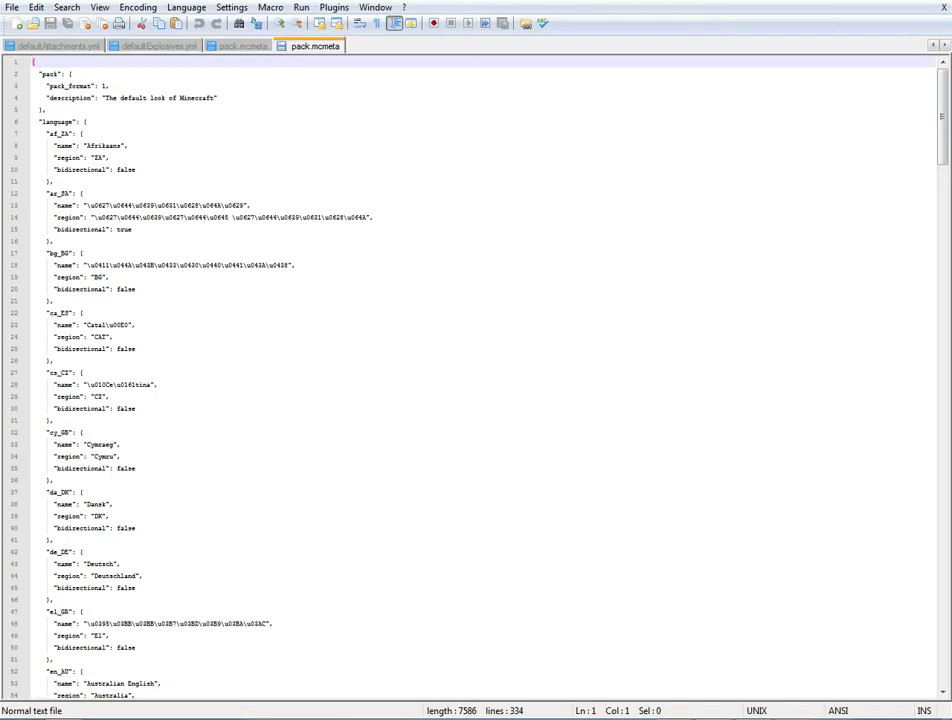
scroll(476, 378, "down", 11)
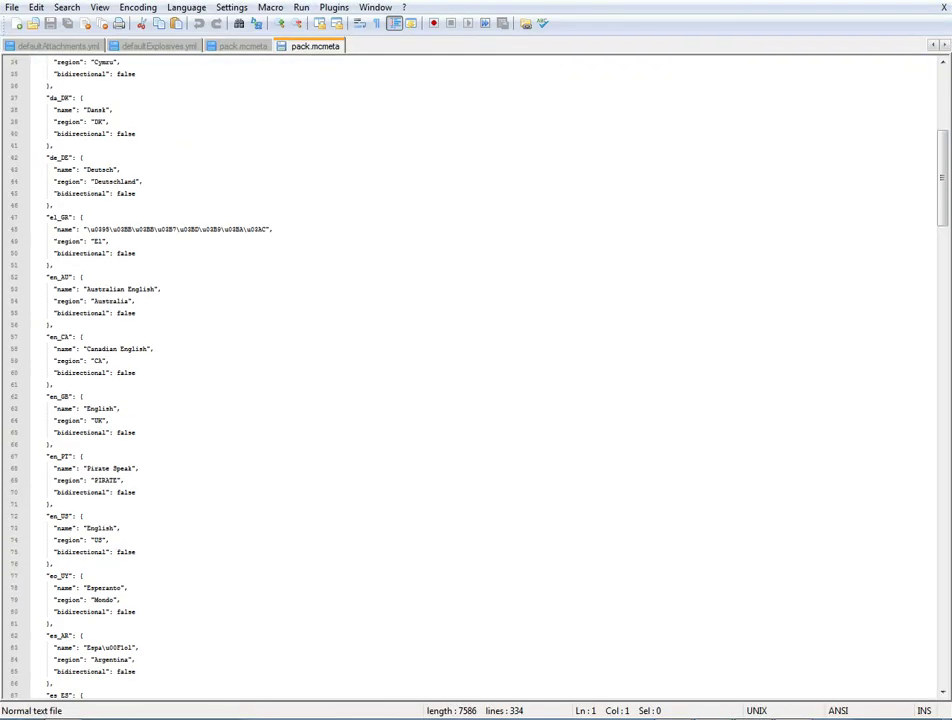
scroll(476, 378, "up", 11)
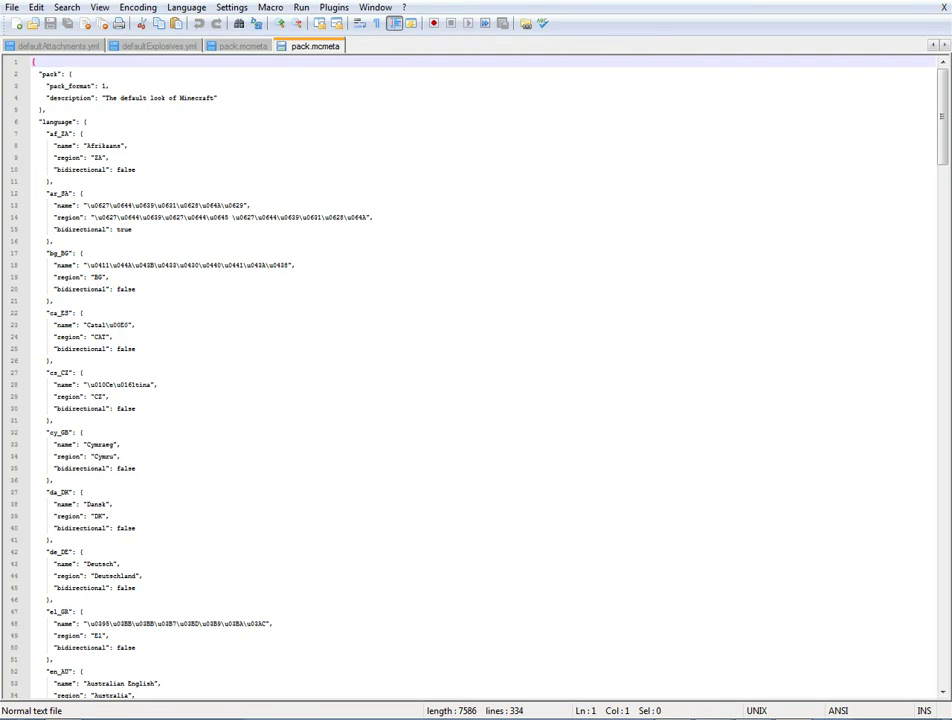
Replace the pack description in pack.mcmeta with "Template" and save the file.
left_click_drag(216, 97, 104, 97)
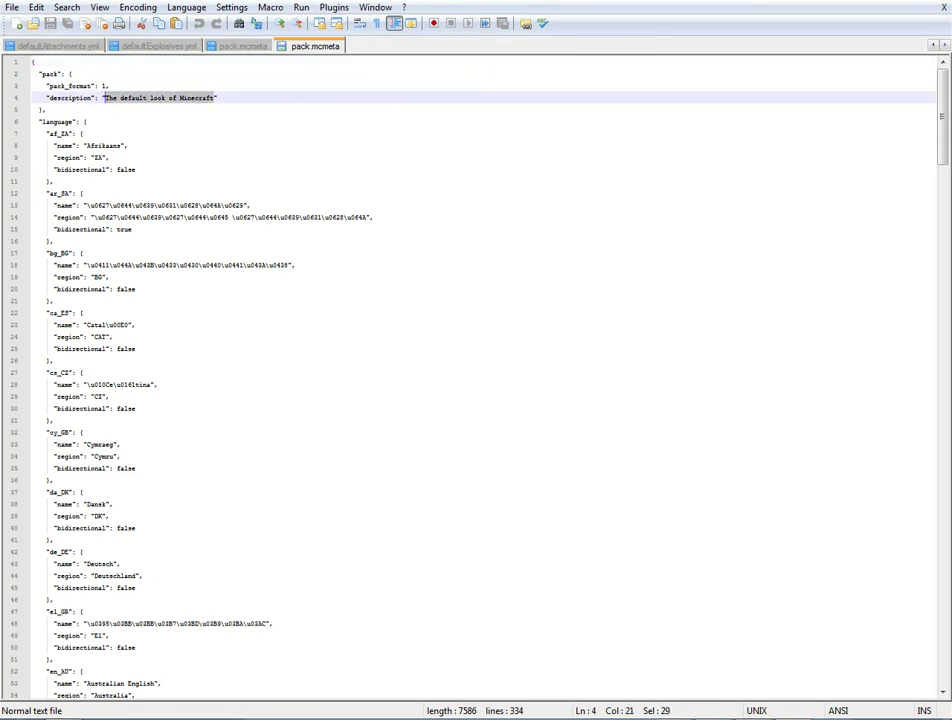
type("Template")
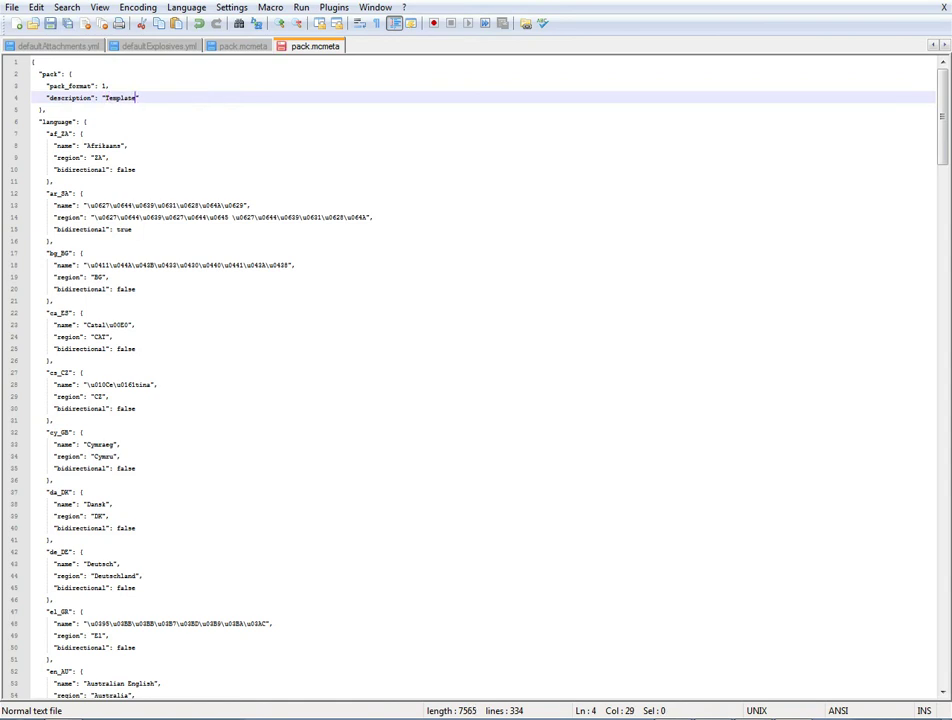
left_click(73, 74)
left_click(34, 23)
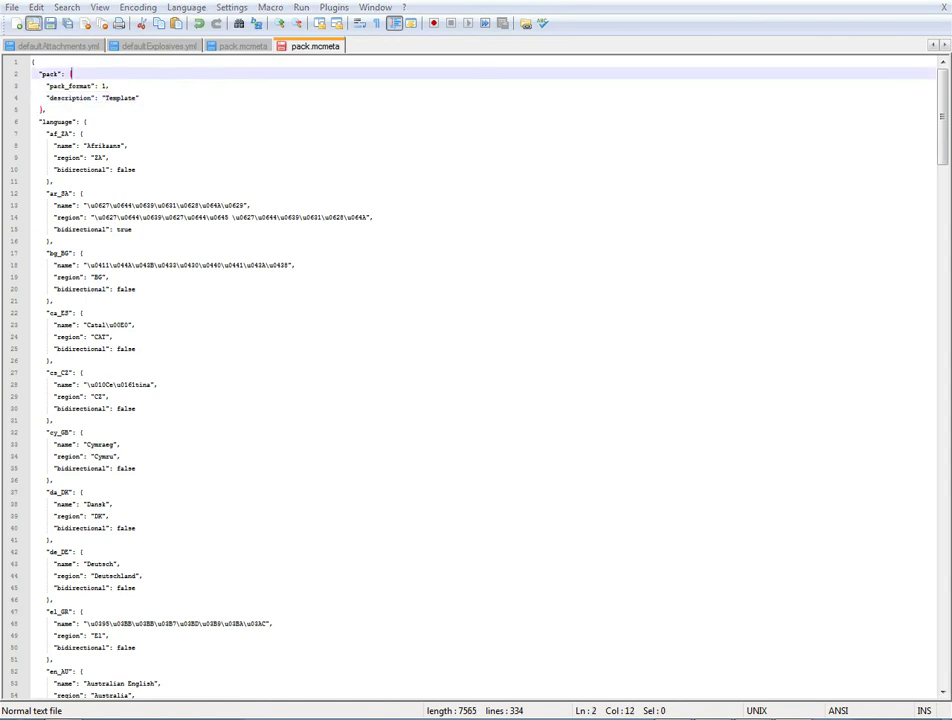
left_click(453, 23)
left_click(51, 23)
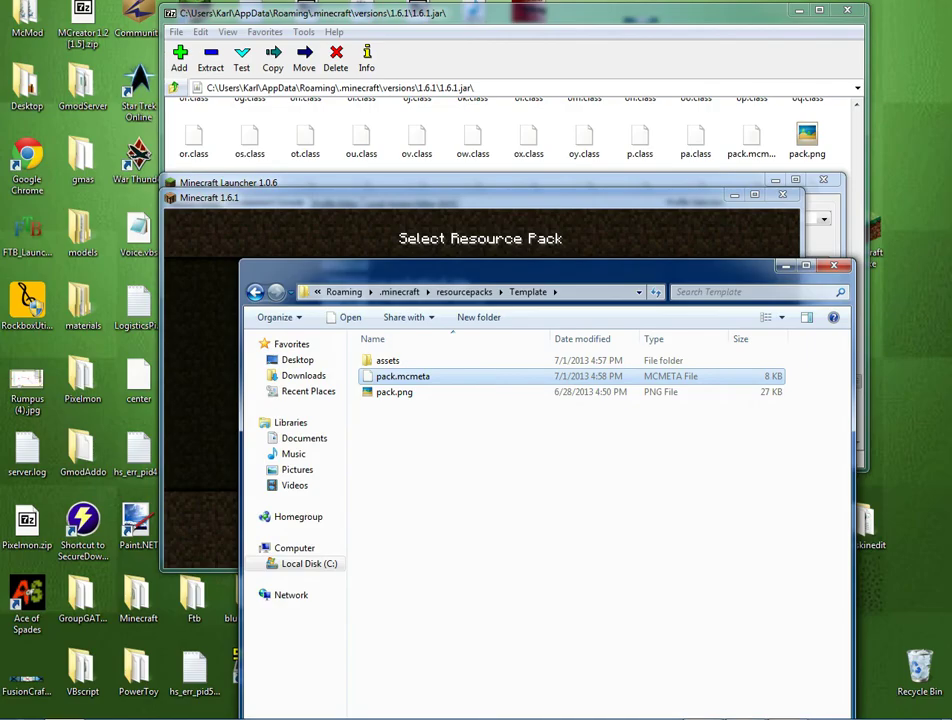
Switch back to Minecraft, reopen the resource pack list to check the Template pack's description, and return to the options.
left_click(480, 232)
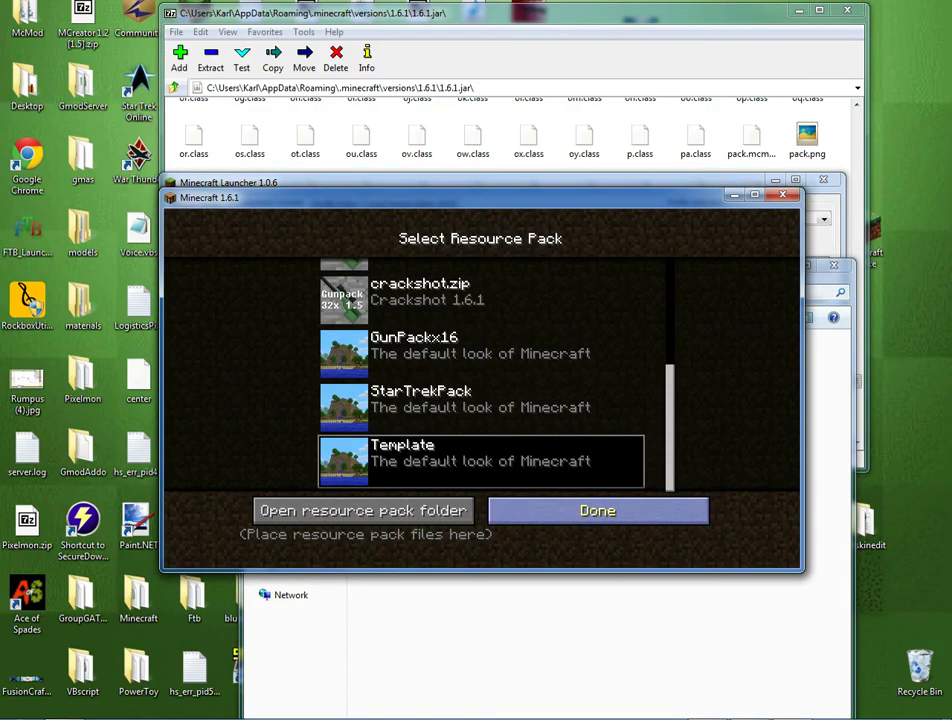
left_click(597, 508)
left_click(366, 489)
scroll(480, 380, "down", 4)
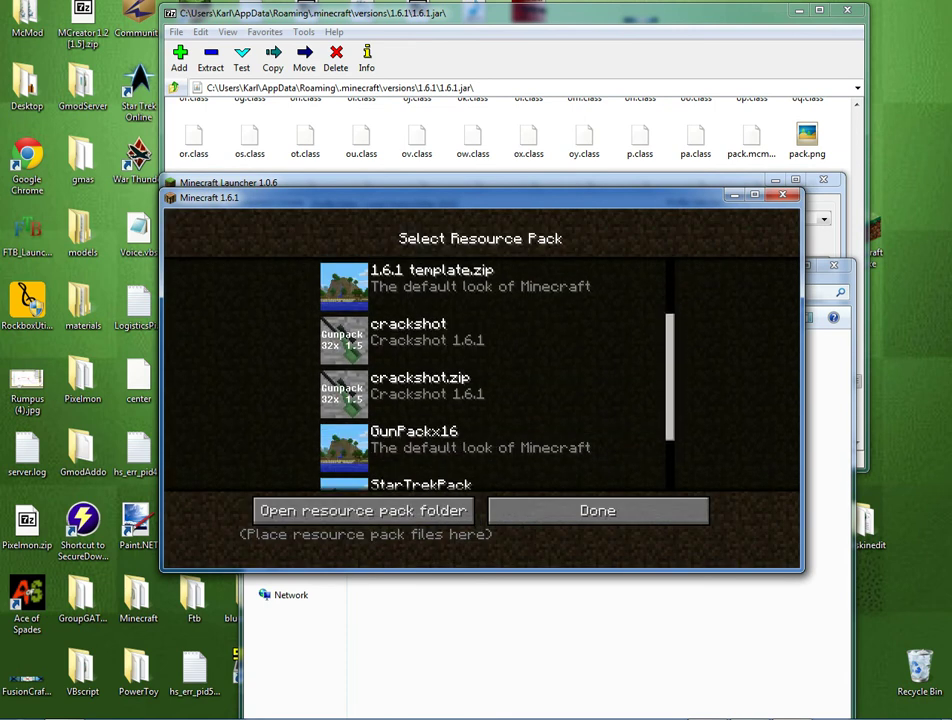
scroll(480, 375, "down", 1)
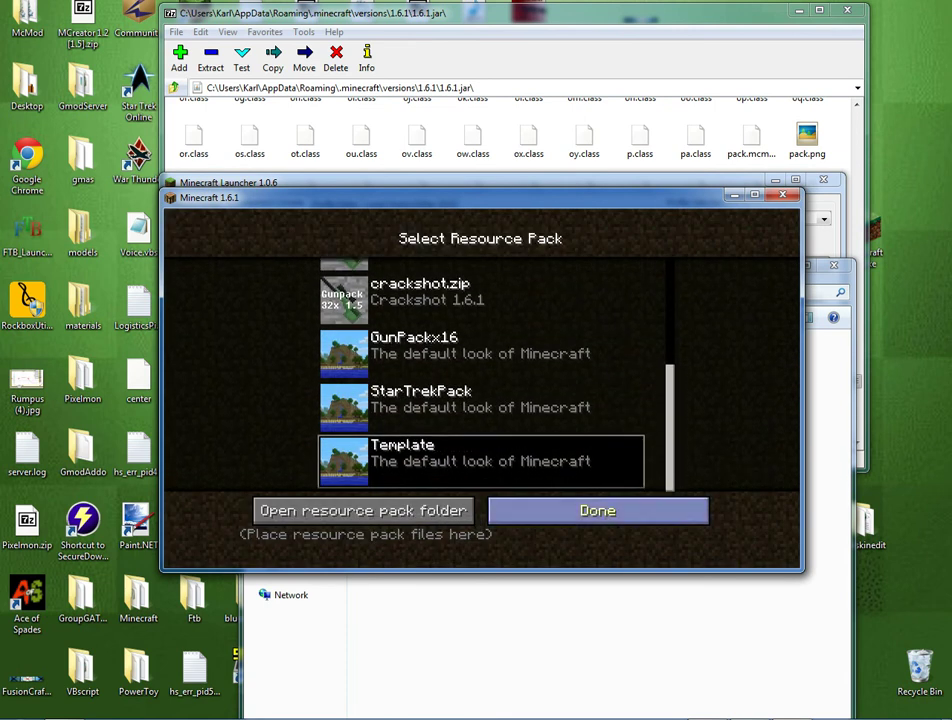
left_click(598, 510)
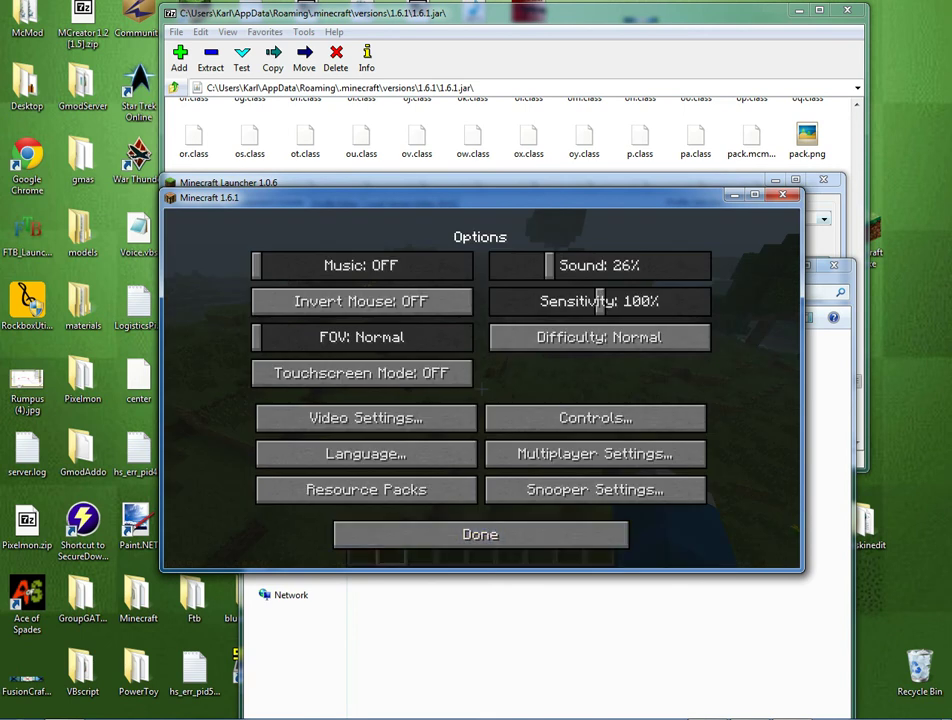
Return to the Template folder window and look at the pack.png file.
left_click(600, 635)
left_click(396, 392)
key("Return")
key("Escape")
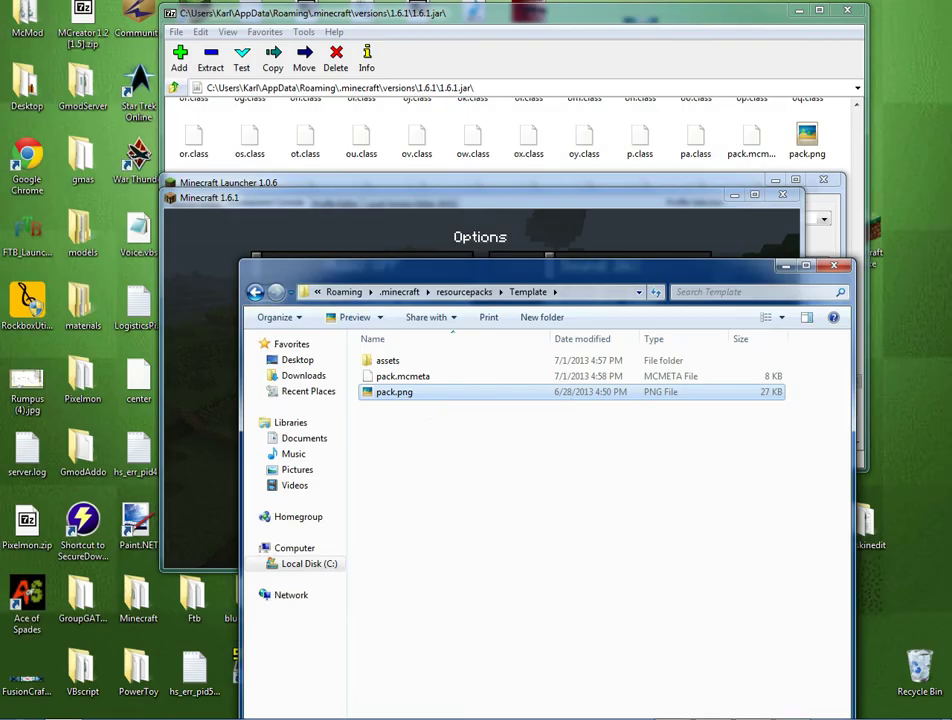
Open the assets folder of the Template pack and go into minecraft and its textures subfolder.
key("Up")
key("Up")
key("Return")
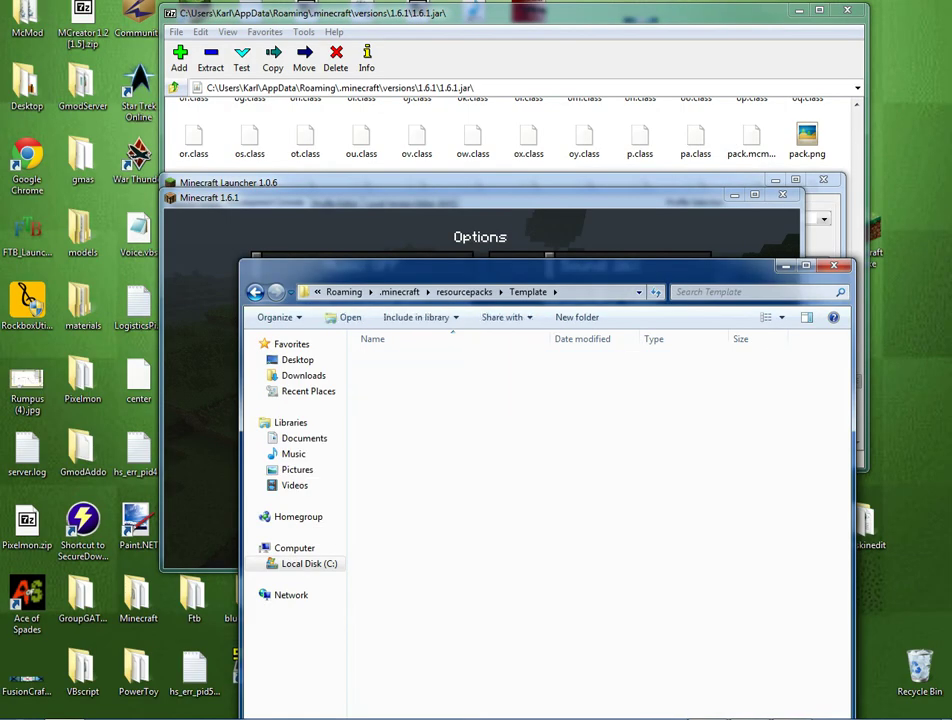
key("Return")
key("Down")
key("Down")
key("Down")
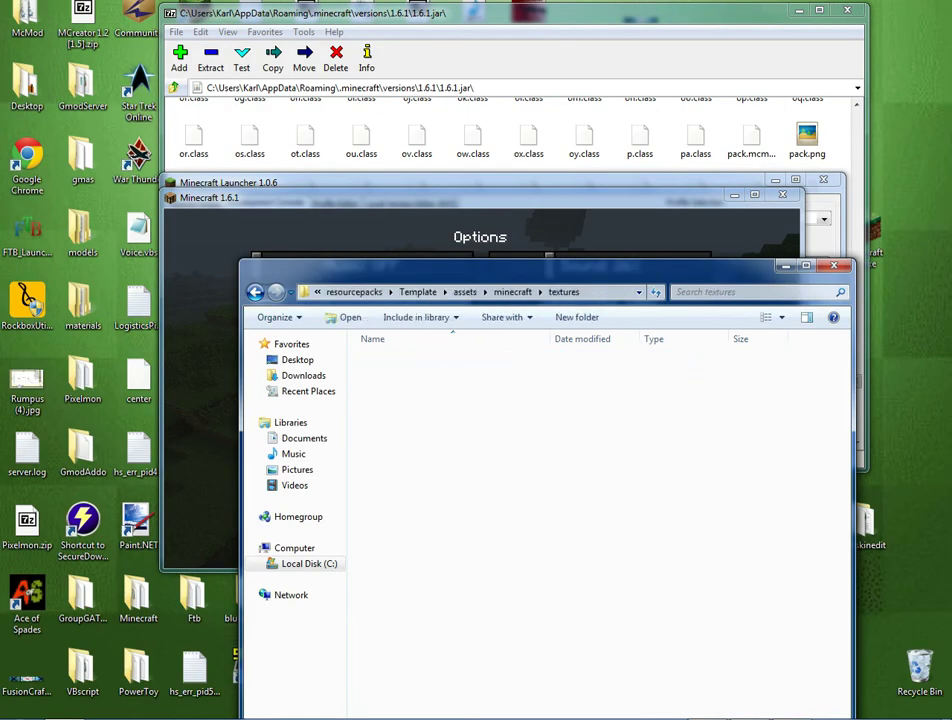
Look through the subfolders inside the Template pack's textures folder, from blocks to particle.
key("Return")
key("Down")
key("Down")
key("Down")
key("Down")
key("Down")
key("Down")
key("Up")
key("Home")
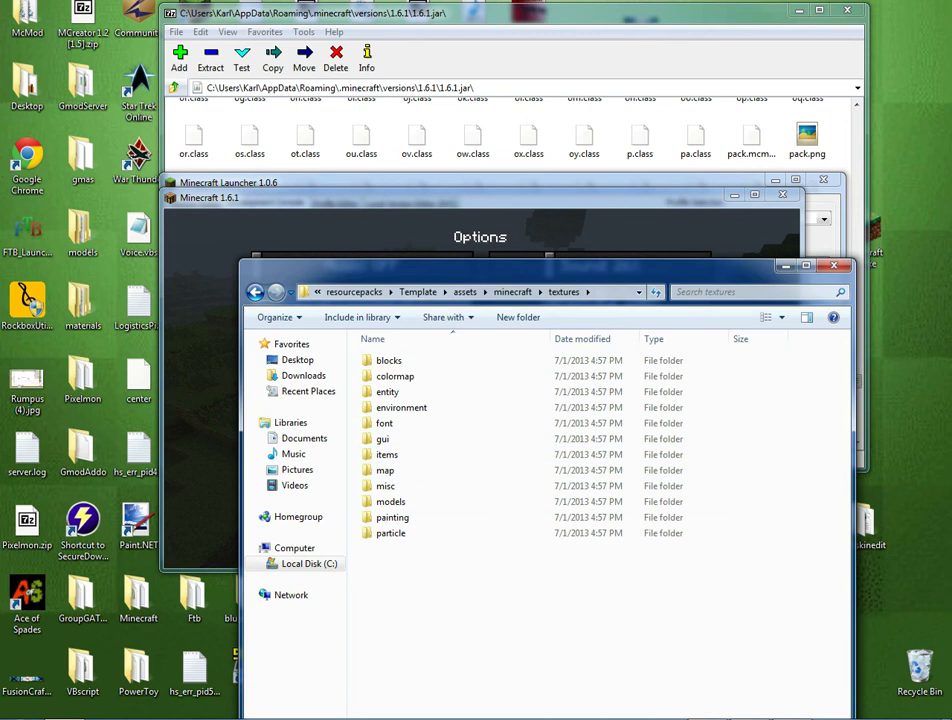
key("Down")
key("Down")
key("Down")
key("Down")
key("Down")
key("Down")
key("Down")
key("Down")
key("Down")
key("Up")
key("Up")
key("Up")
key("Up")
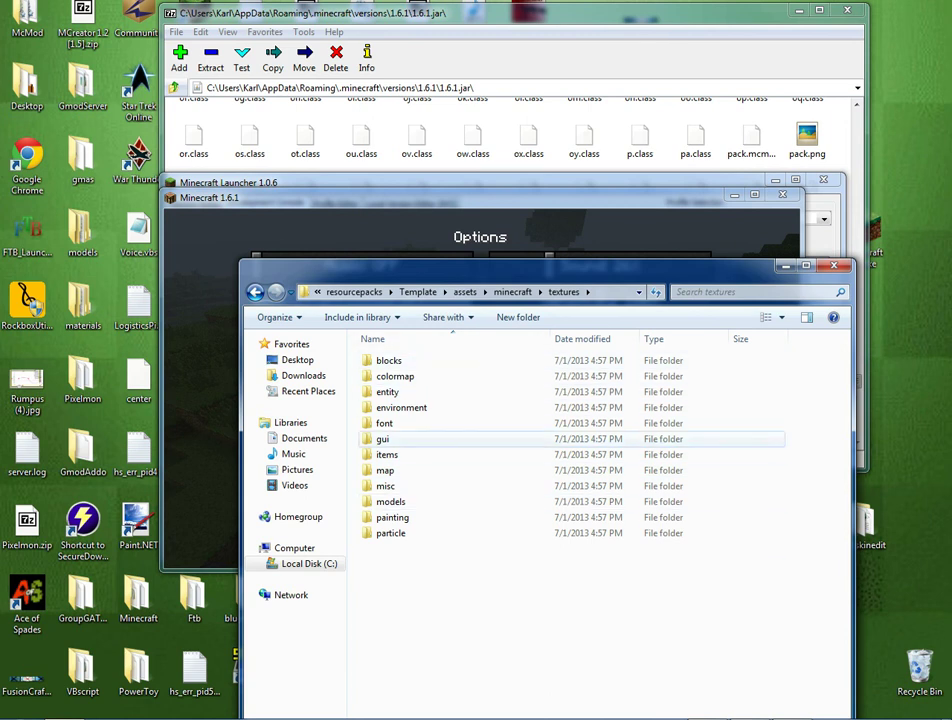
key("Home")
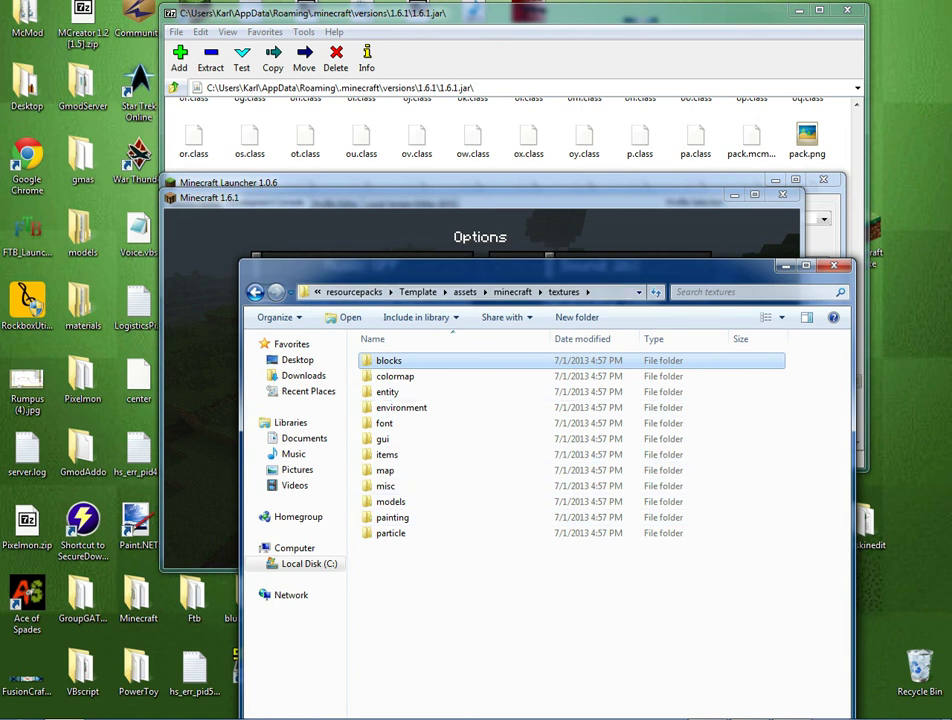
Switch to Google Chrome, go to planetminecraft.com and open the 1.6.1 resourcepack template submission.
left_click(100, 718)
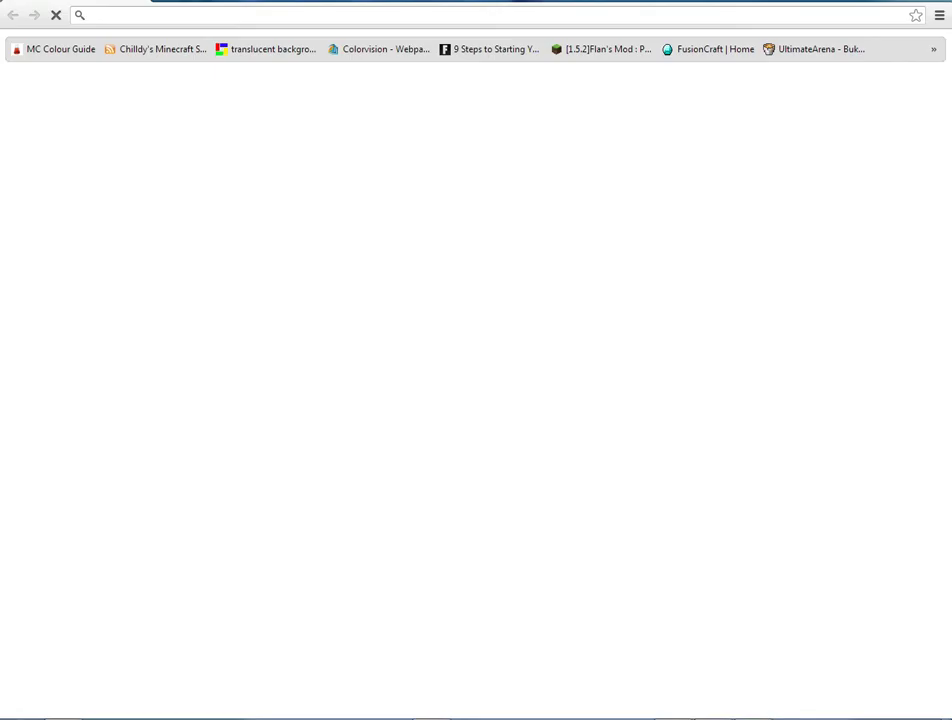
type("planetminecraft.com")
key("Return")
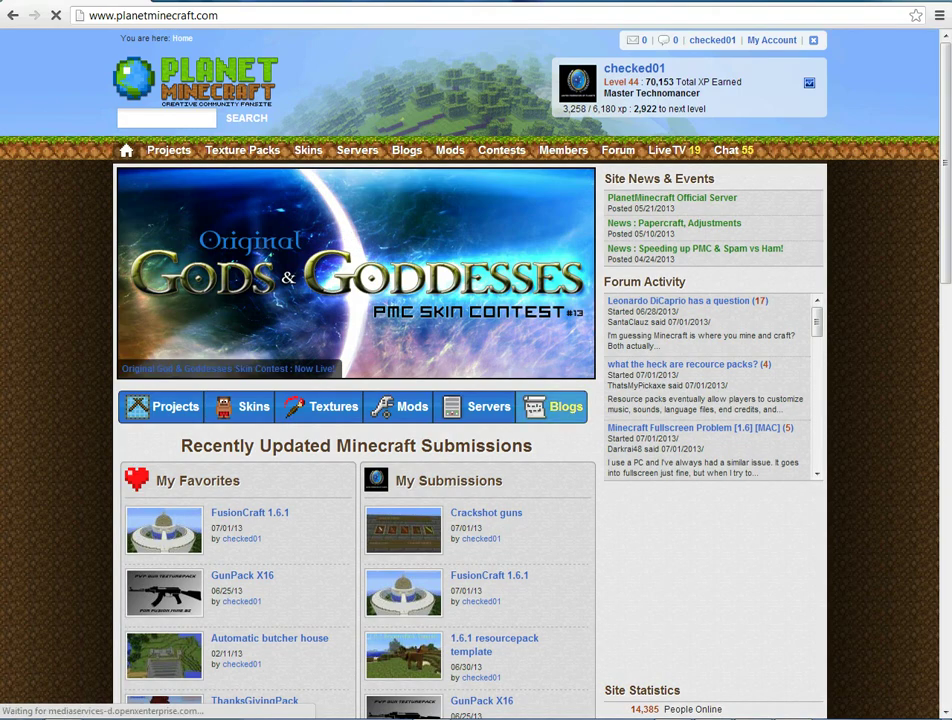
left_click(403, 652)
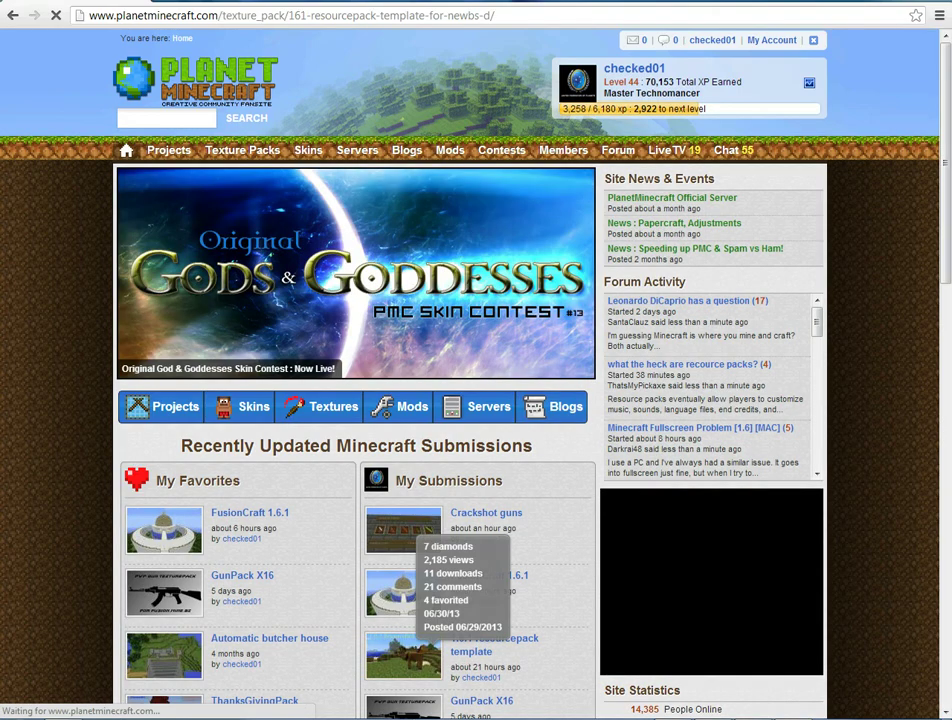
Review the template page's preview image, download section and numbered instructions for creating a resource pack from scratch.
scroll(470, 370, "down", 5)
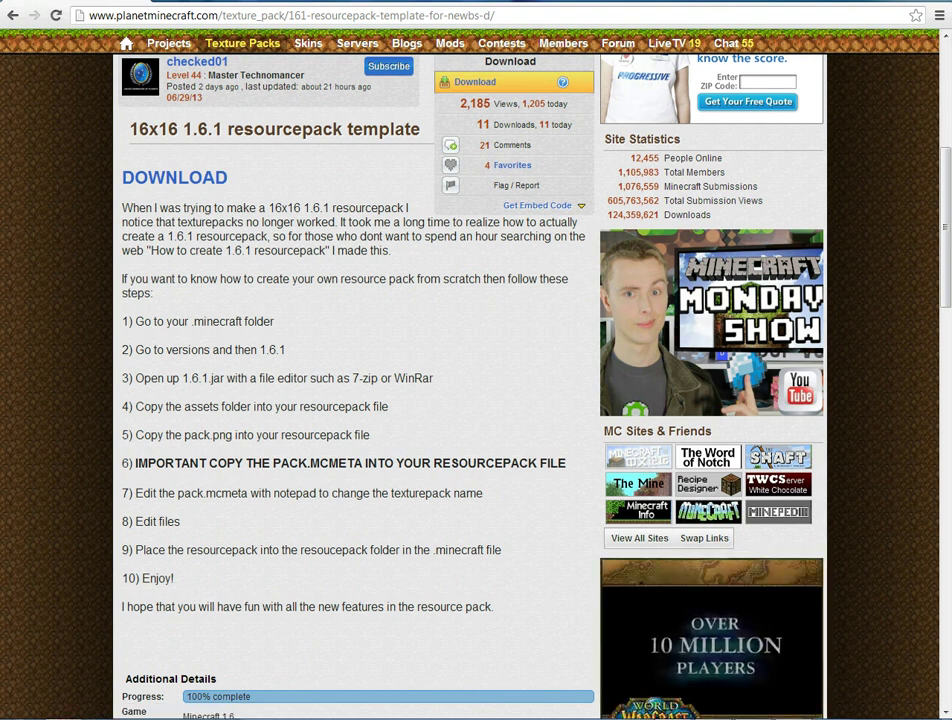
scroll(476, 380, "up", 2)
scroll(476, 380, "up", 2)
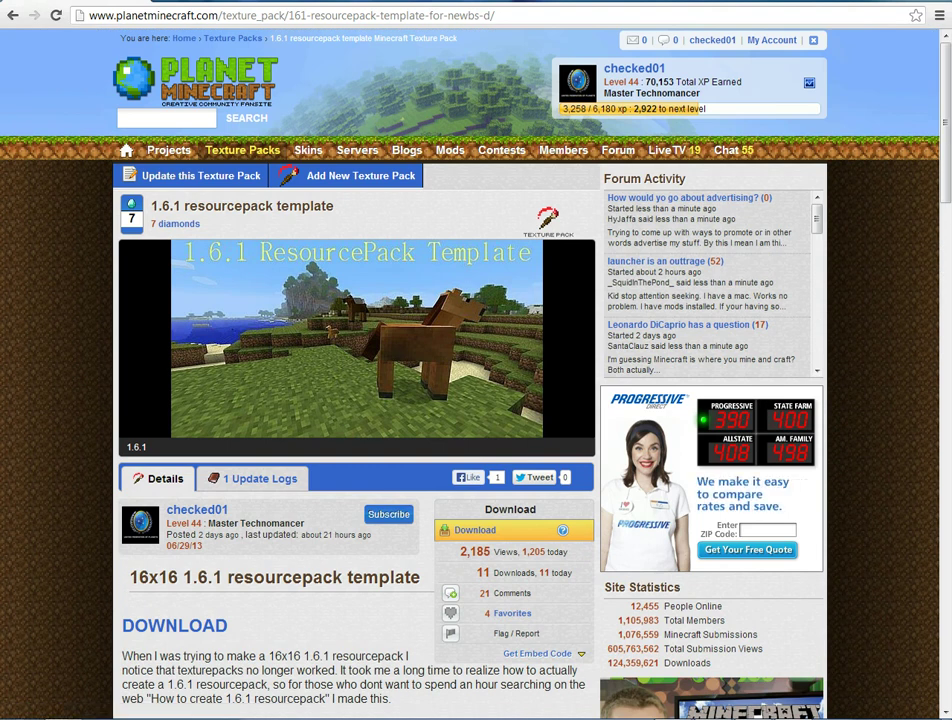
scroll(476, 380, "down", 5)
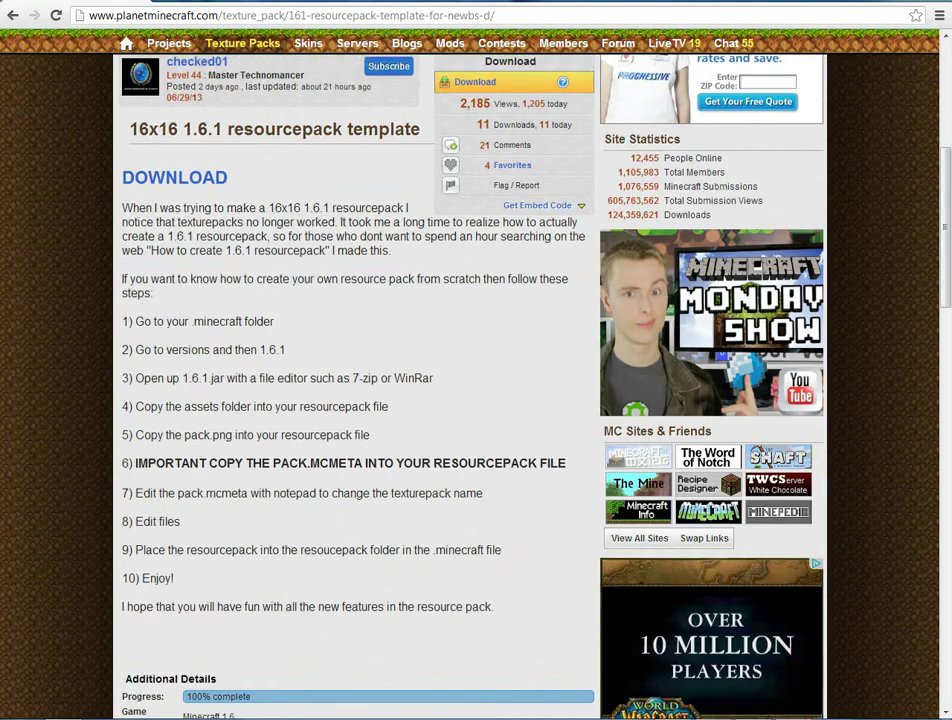